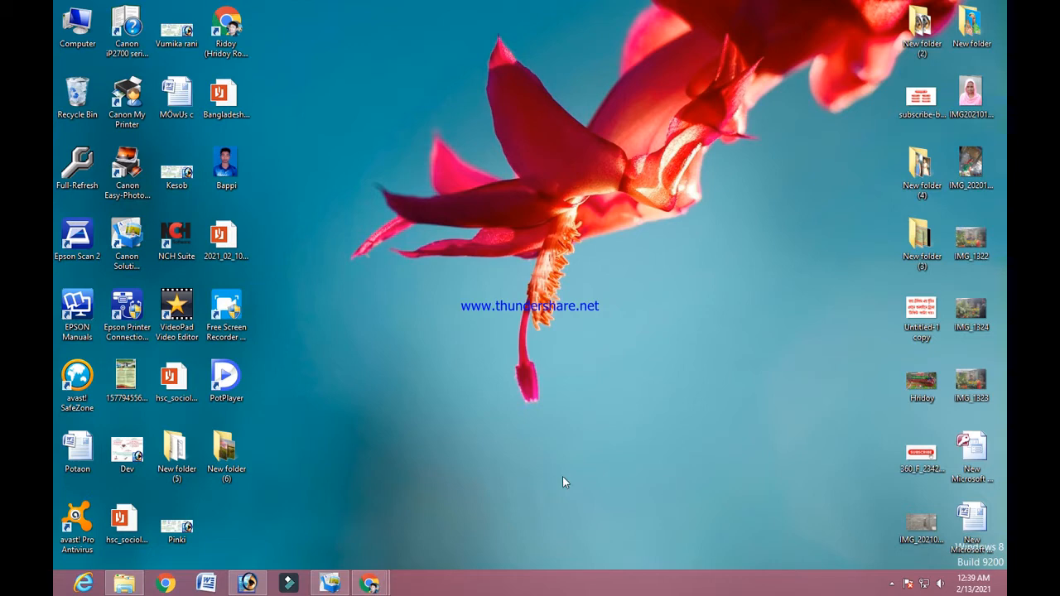
Open the Long-Hair-and-Thick-Beard image from New folder (6) in Photoshop and maximize its document window.
left_click(256, 582)
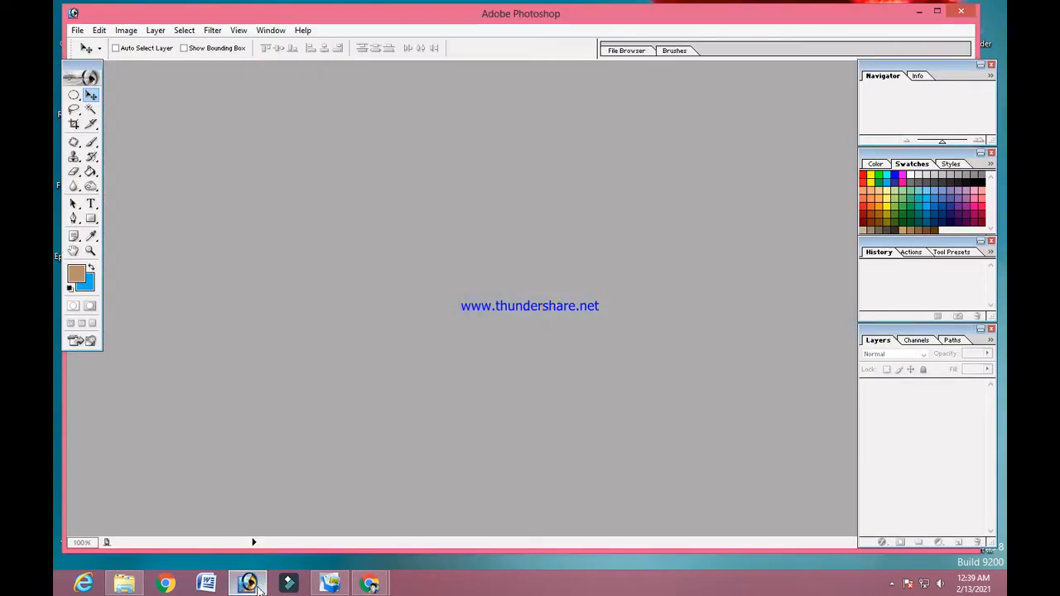
left_click(918, 12)
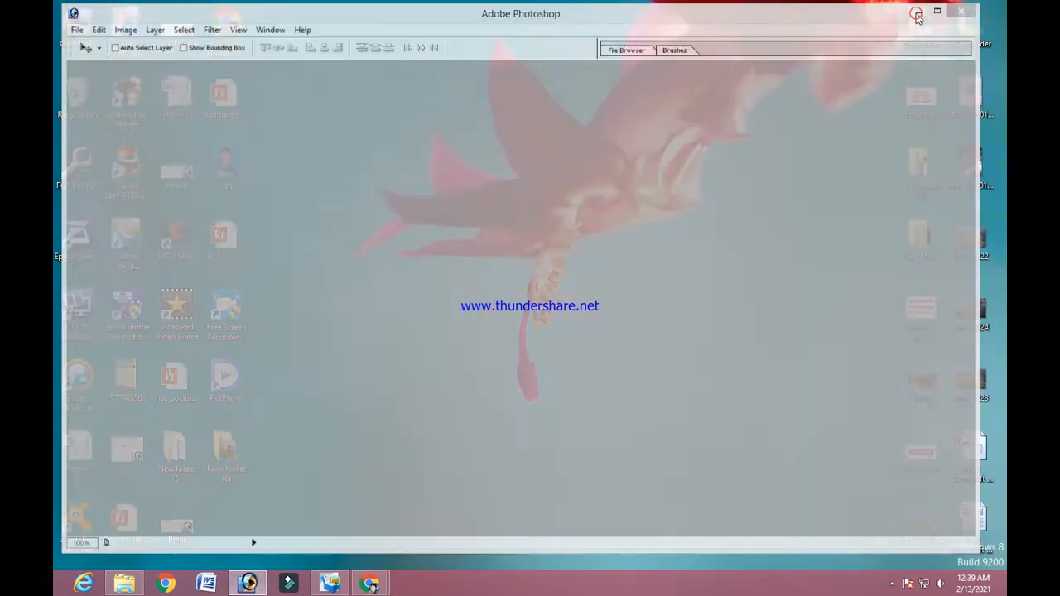
double_click(226, 466)
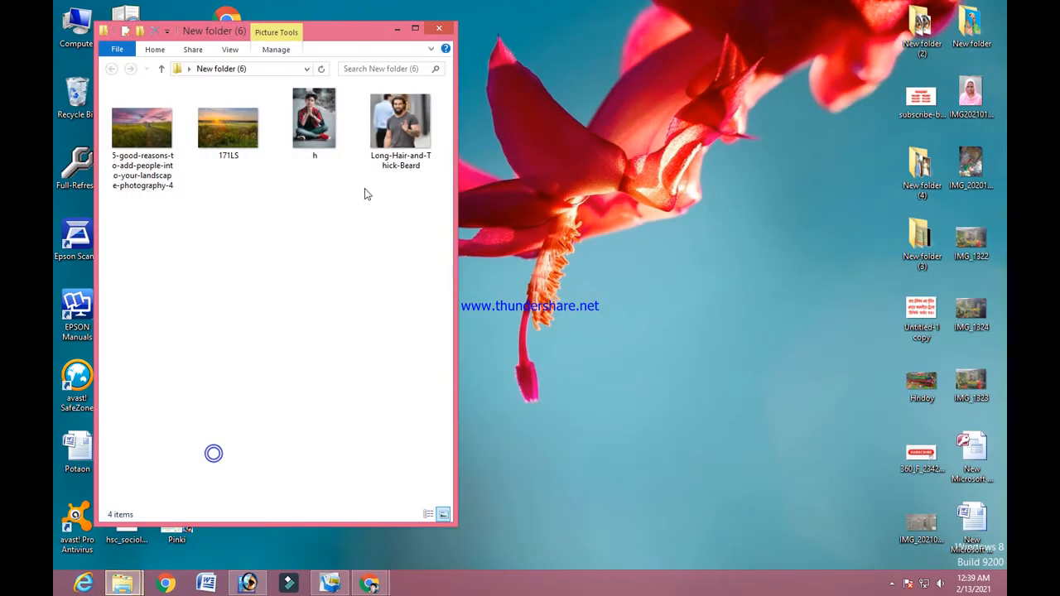
left_click(398, 139)
left_click_drag(398, 139, 386, 197)
left_click(322, 227)
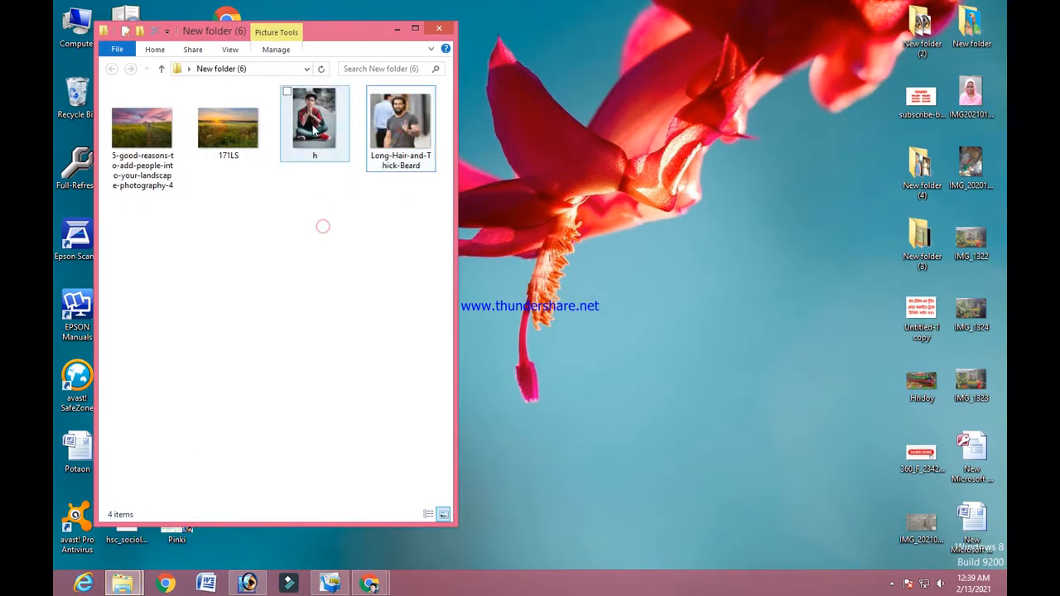
left_click_drag(405, 122, 375, 122)
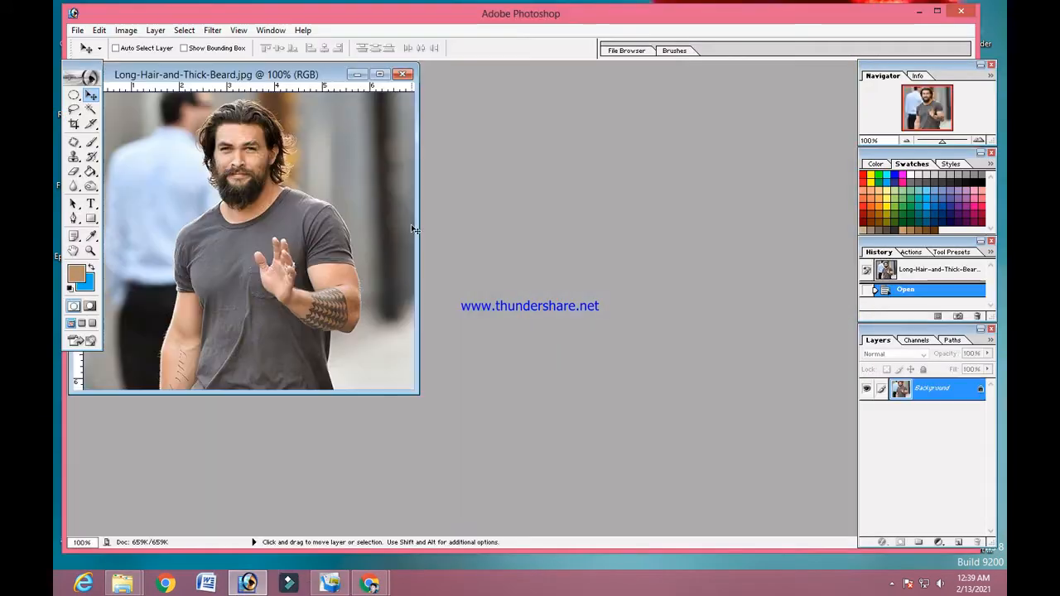
left_click(381, 75)
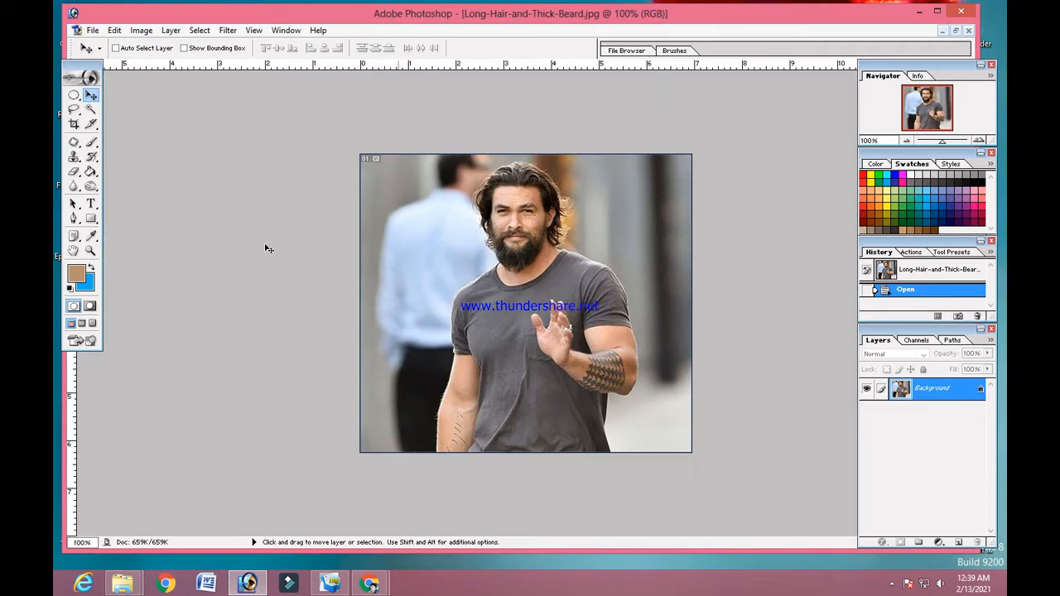
Try to erase the background beside the man's hair using the Eraser with a 60-pixel brush.
left_click(91, 110)
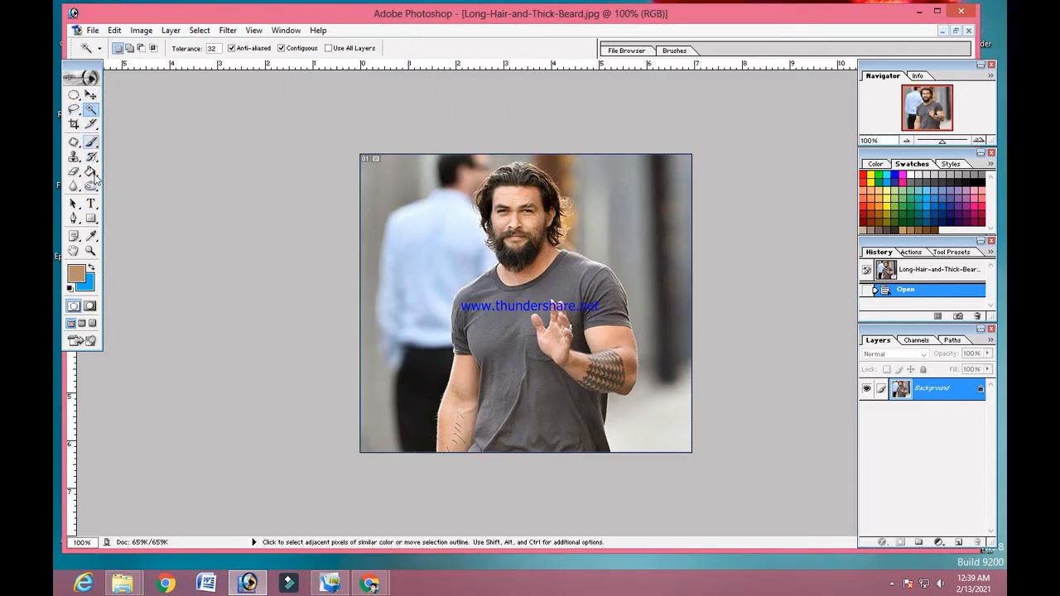
left_click(74, 171)
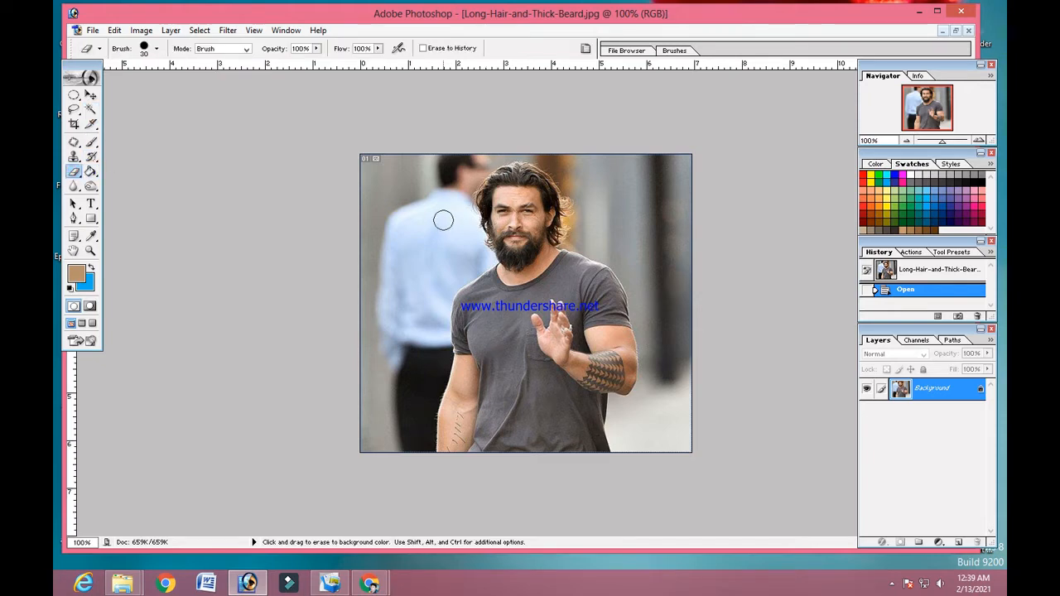
scroll(424, 208, "up", 5)
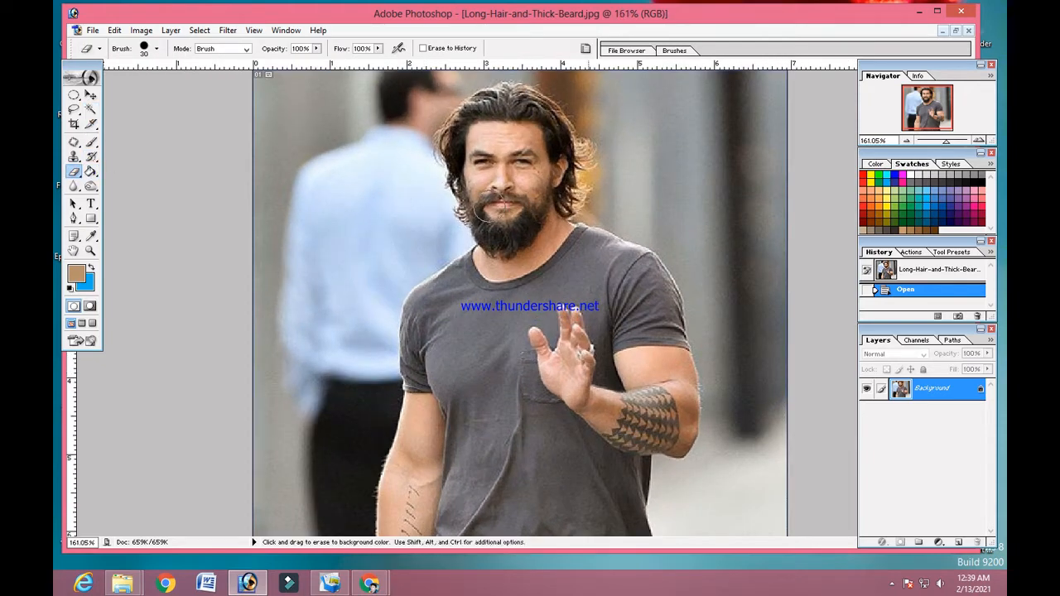
key("bracketright")
key("bracketright")
key("bracketright")
left_click(606, 111)
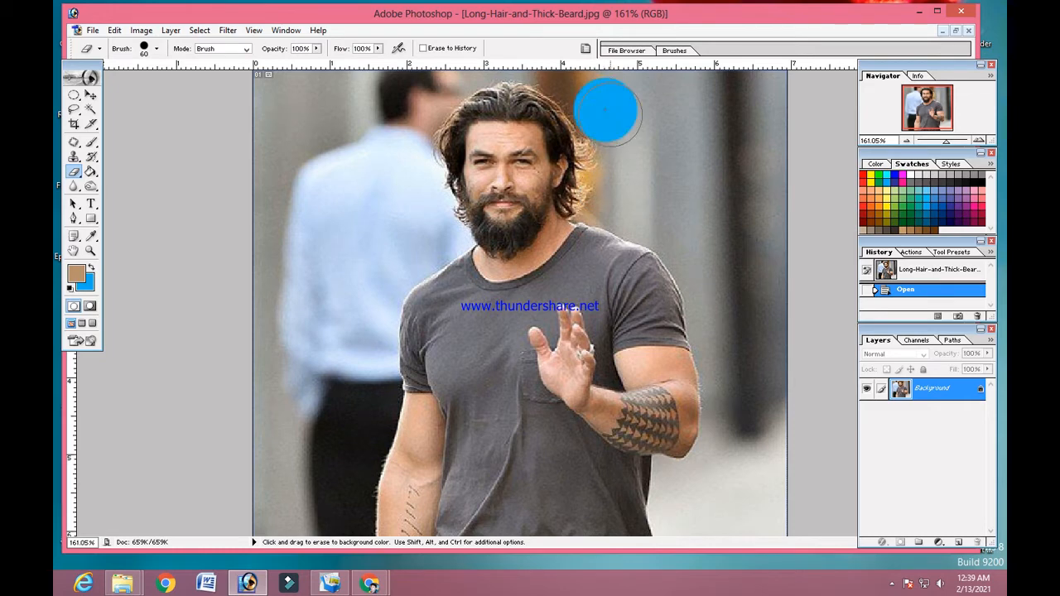
mouse_move(609, 114)
left_mouse_down()
mouse_move(712, 131)
mouse_move(613, 142)
mouse_move(600, 157)
mouse_move(621, 181)
left_mouse_up()
Try to erase the background close along the edge of the hair with the Eraser brush reduced to 20 pixels.
scroll(626, 131, "up", 3)
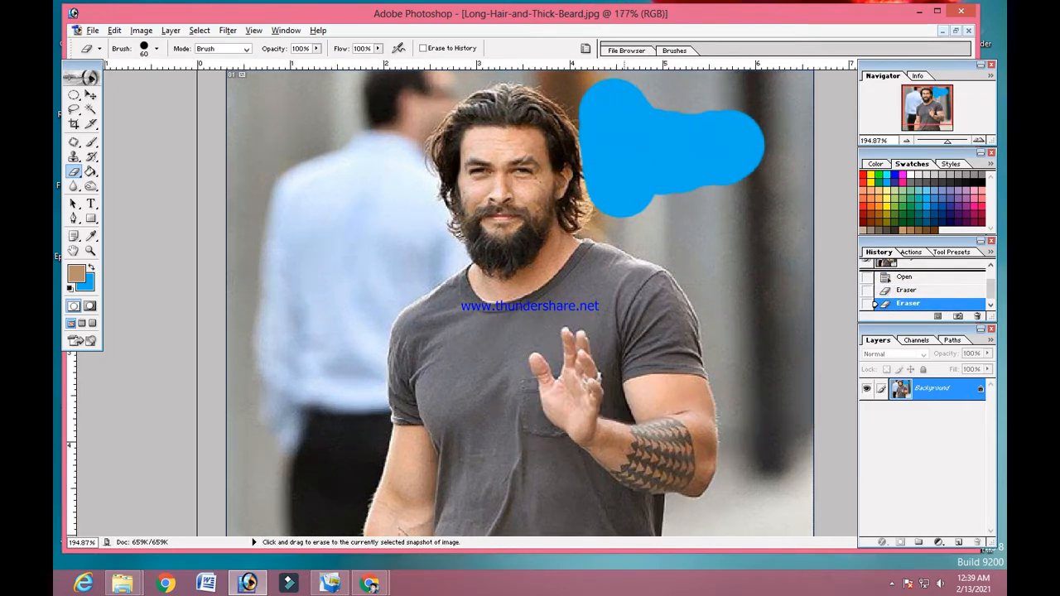
key("bracketleft")
key("bracketleft")
key("bracketleft")
key("bracketleft")
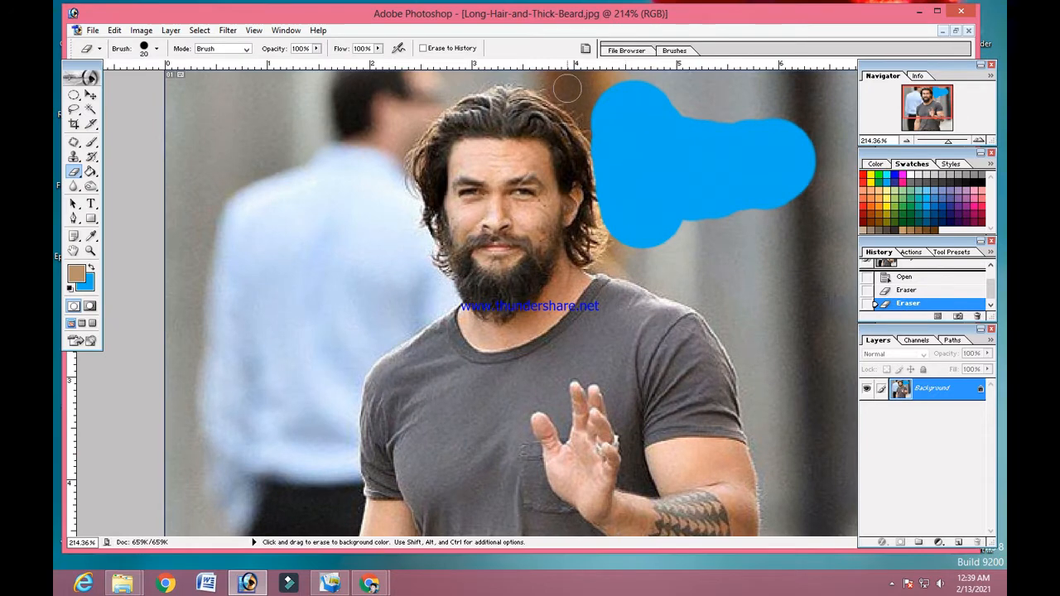
mouse_move(570, 90)
left_mouse_down()
mouse_move(604, 124)
mouse_move(603, 145)
left_mouse_up()
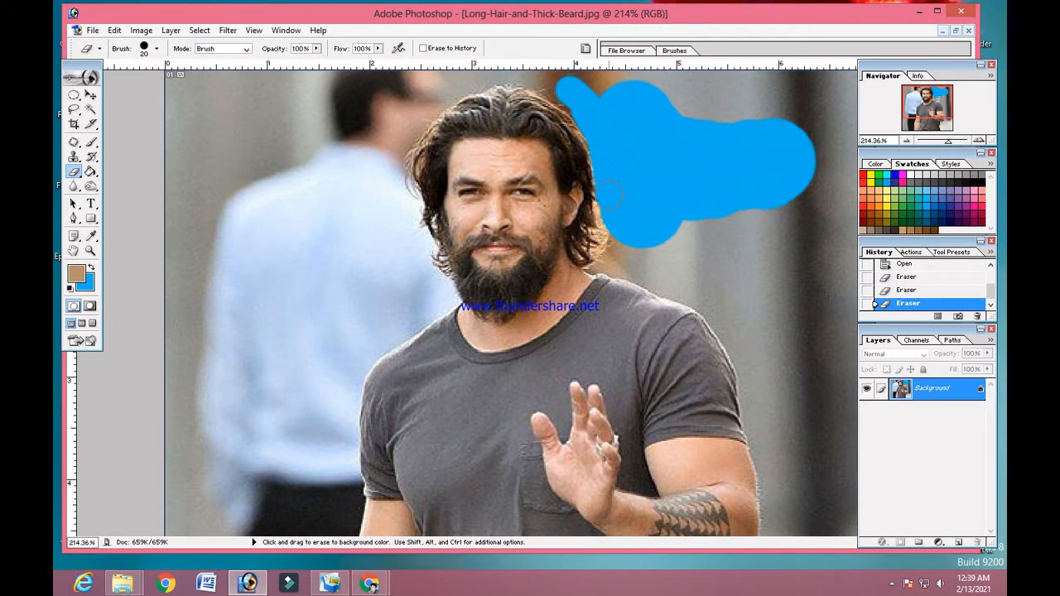
left_click_drag(609, 195, 607, 242)
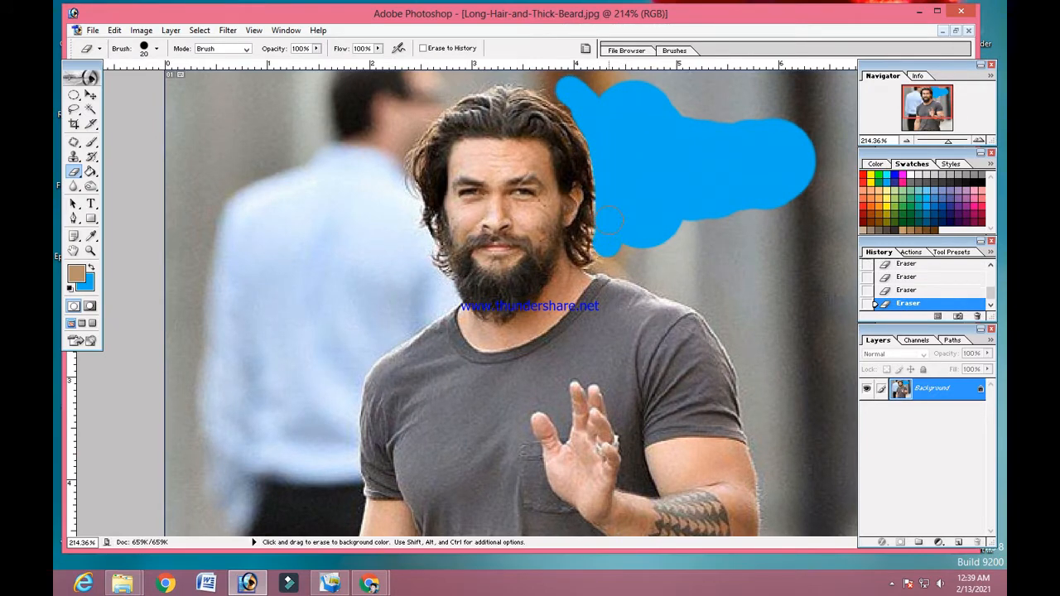
Undo all eraser strokes to bring back the photo as it was opened.
key("ctrl+z")
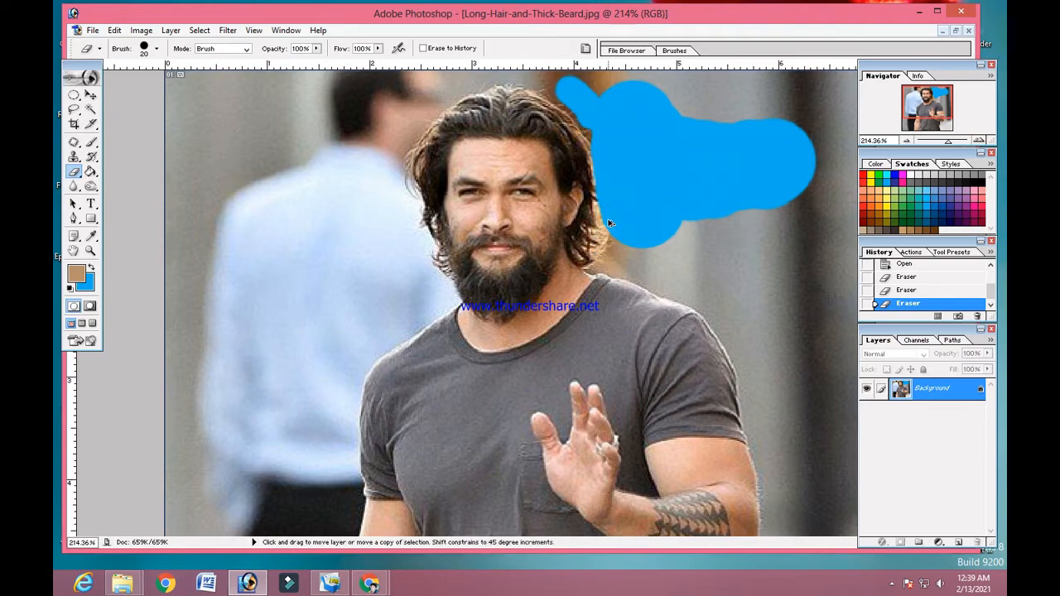
key("ctrl+alt+z")
key("ctrl+alt+z")
key("ctrl+alt+z")
key("ctrl+0")
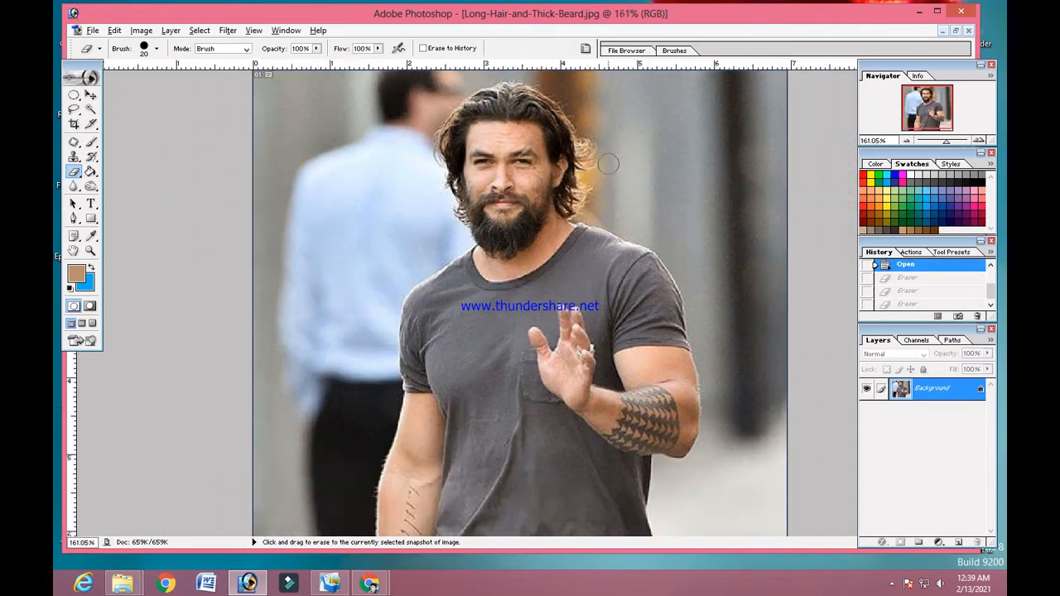
scroll(608, 164, "down", 3)
scroll(607, 164, "up", 2)
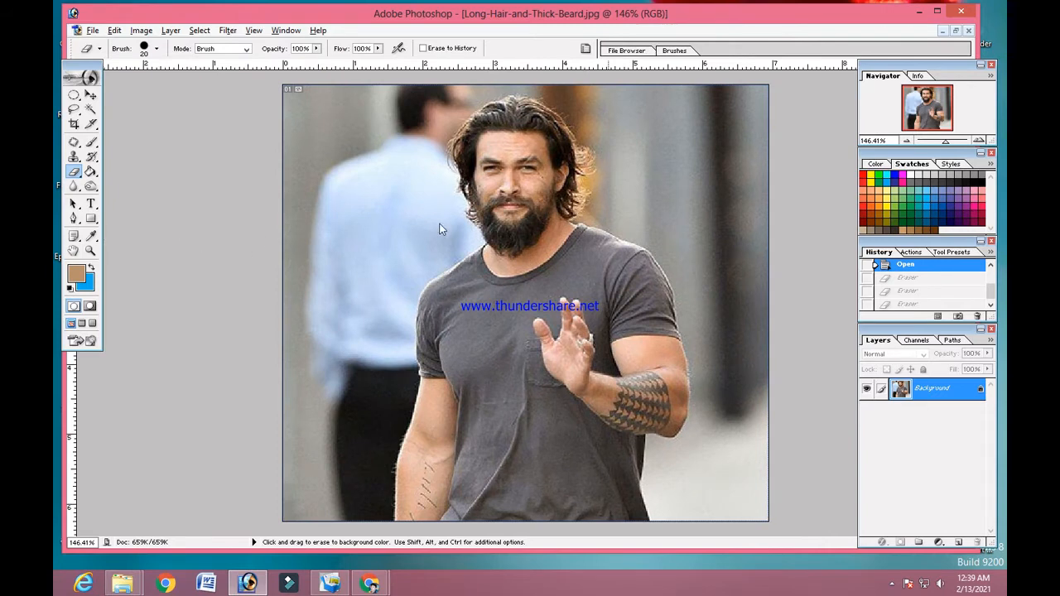
scroll(235, 163, "up", 2)
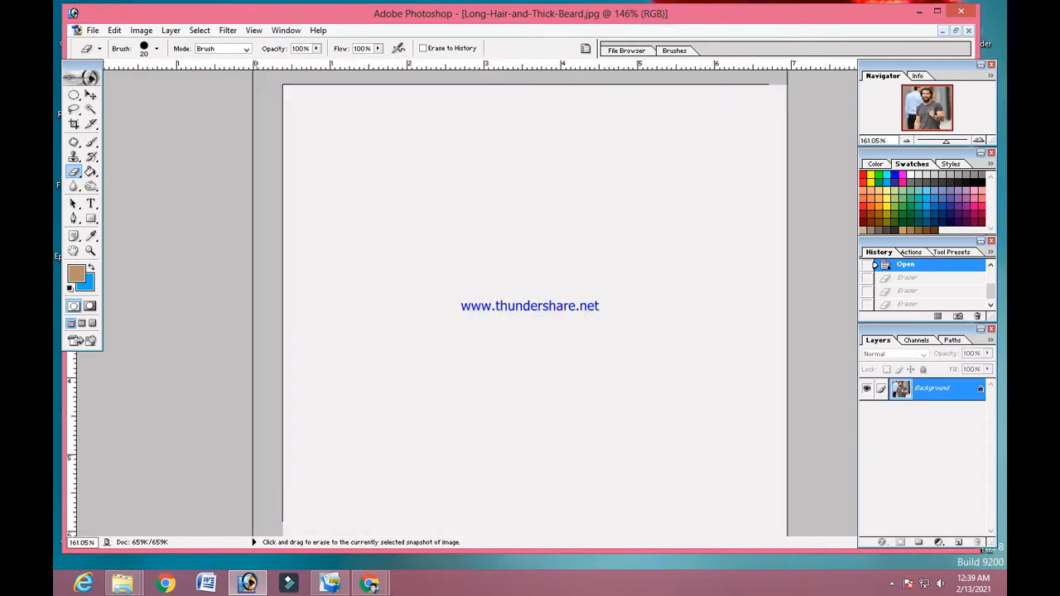
scroll(233, 163, "down", 3)
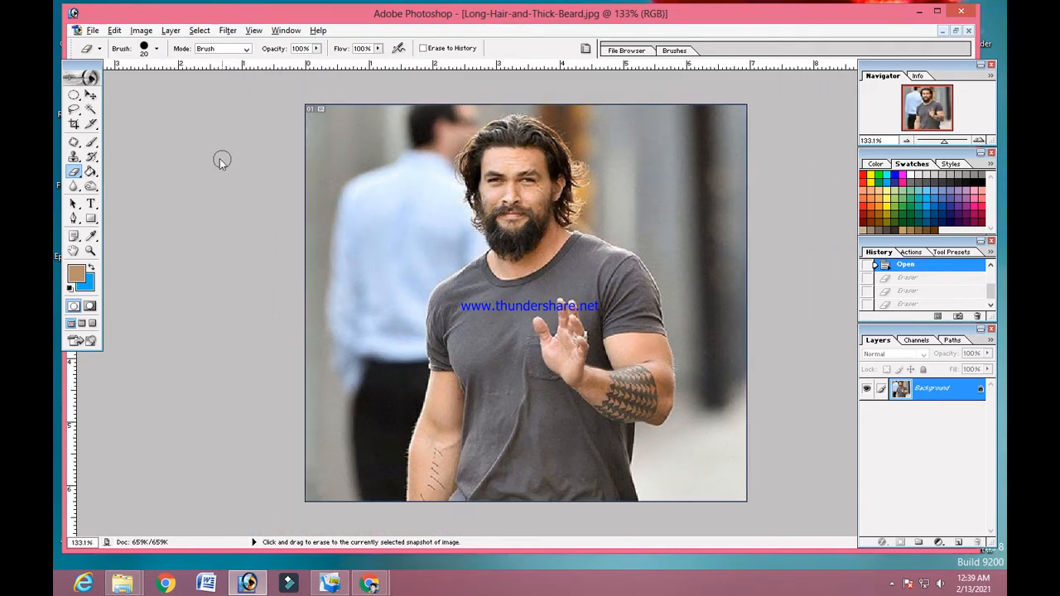
scroll(467, 226, "up", 1)
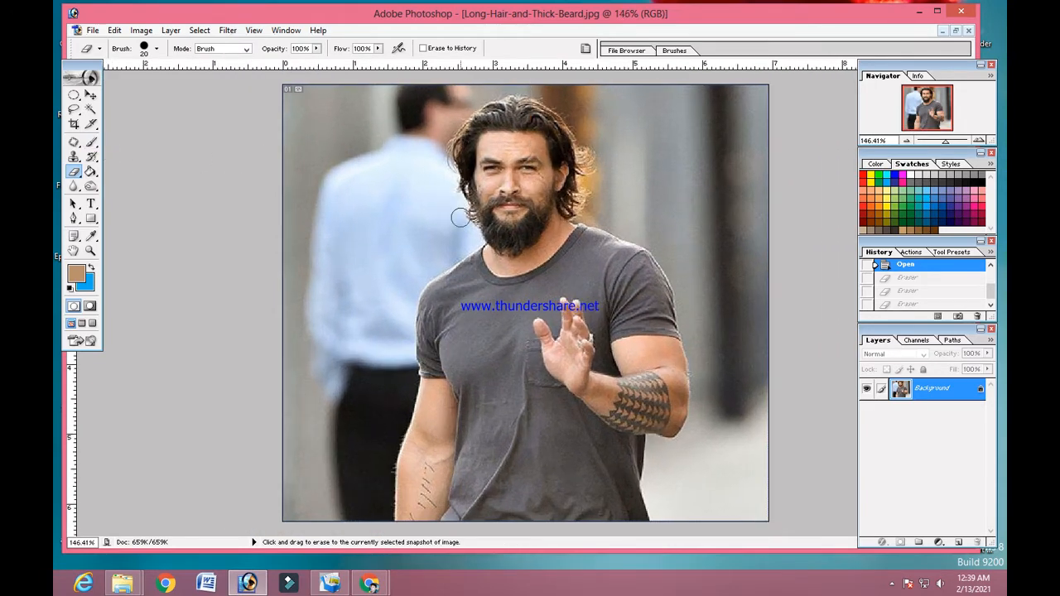
scroll(460, 217, "down", 1)
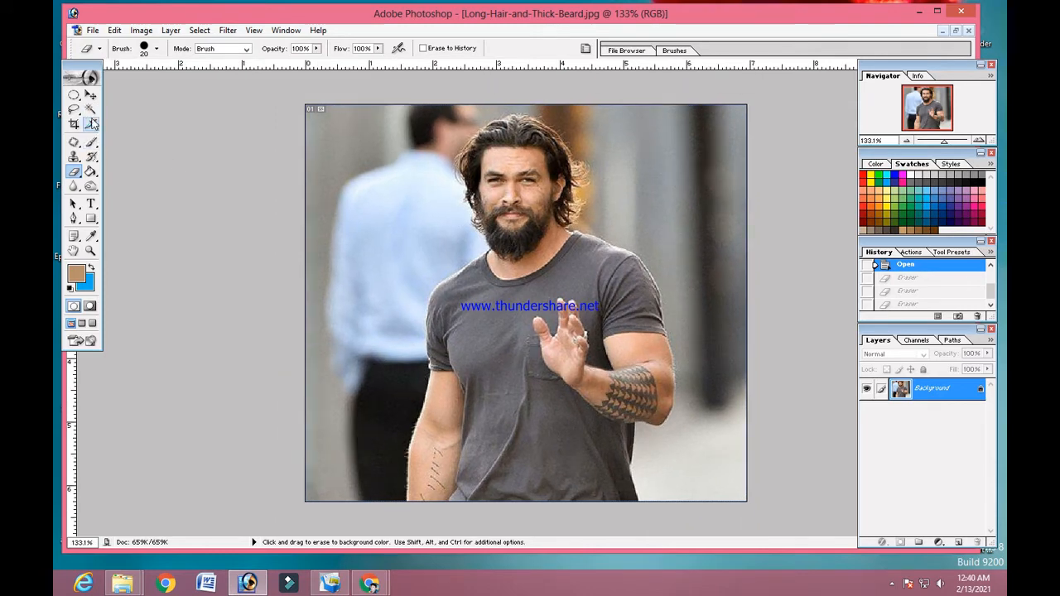
Start the Extract filter and highlight the man's whole outline in green with brush size 20, down to the image's lower edge on both sides.
left_click(227, 30)
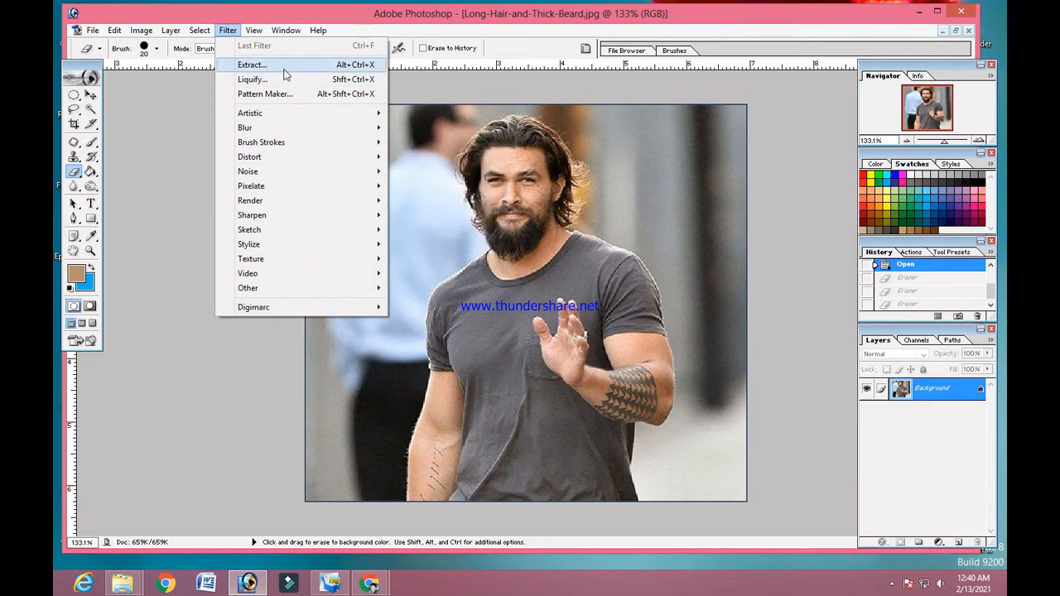
left_click(253, 64)
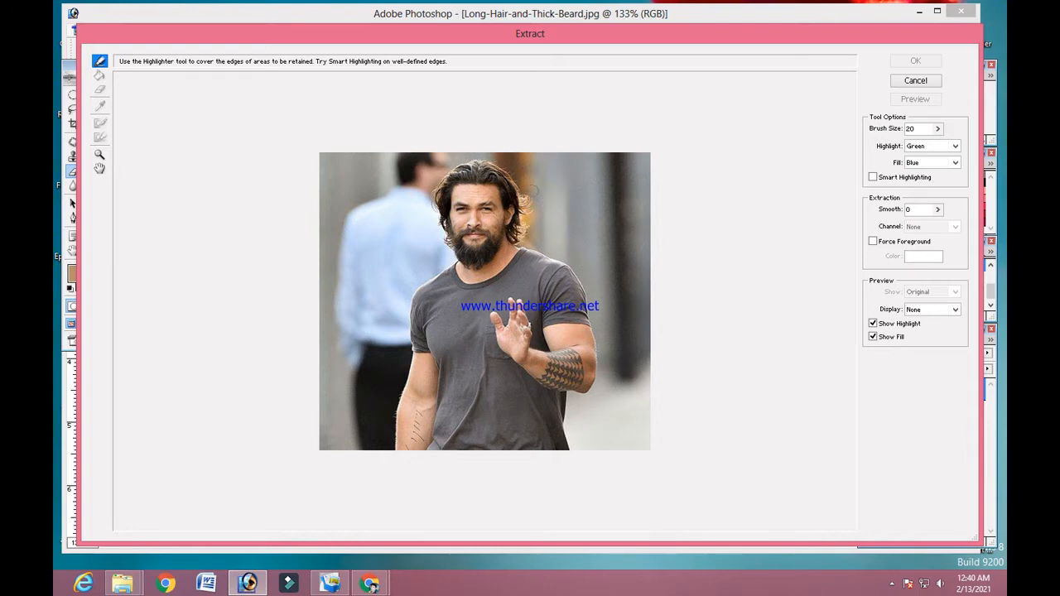
left_click(509, 168)
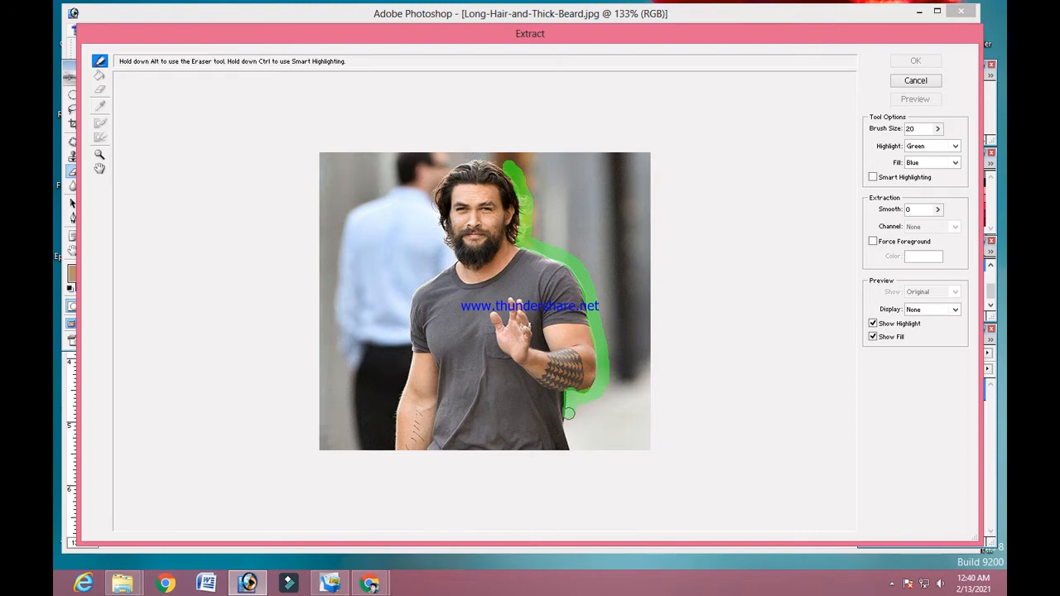
left_click_drag(570, 430, 573, 448)
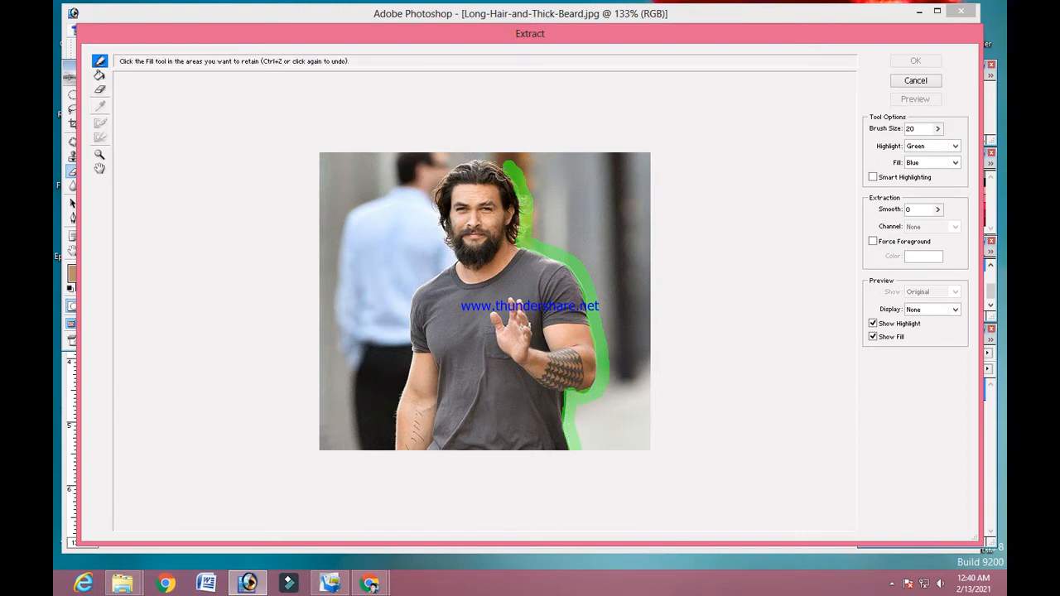
left_click_drag(507, 171, 503, 172)
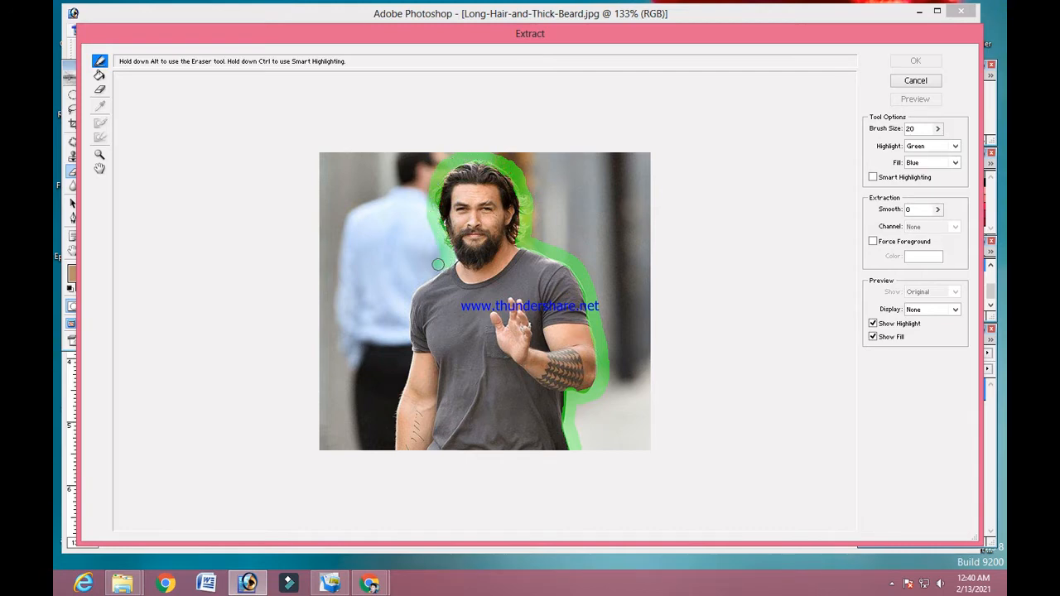
left_click_drag(401, 304, 403, 326)
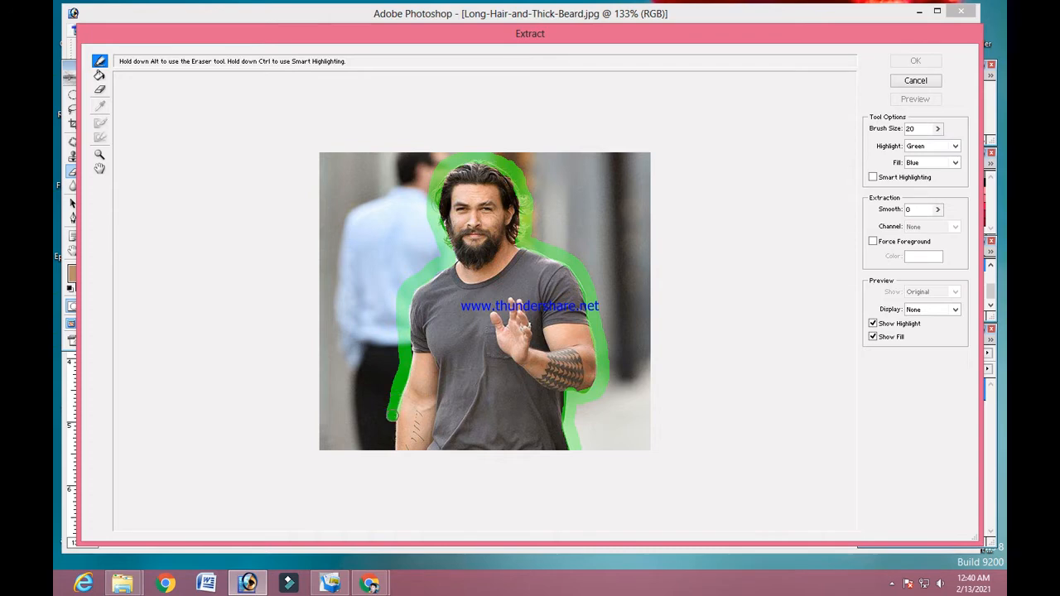
left_click_drag(389, 442, 387, 443)
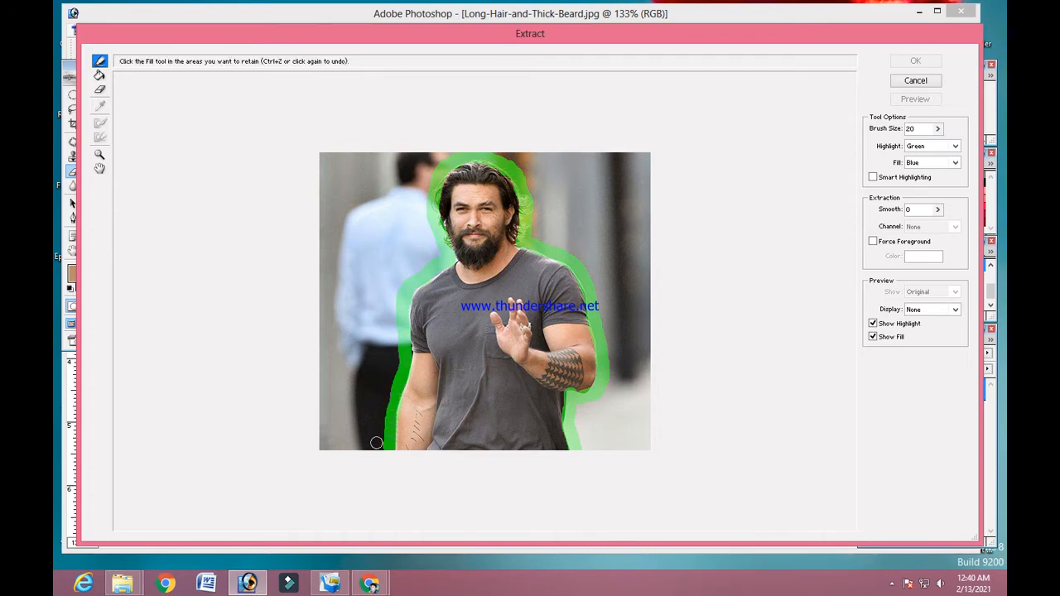
Fill the outlined man as the area to retain and apply the extraction.
left_click(99, 75)
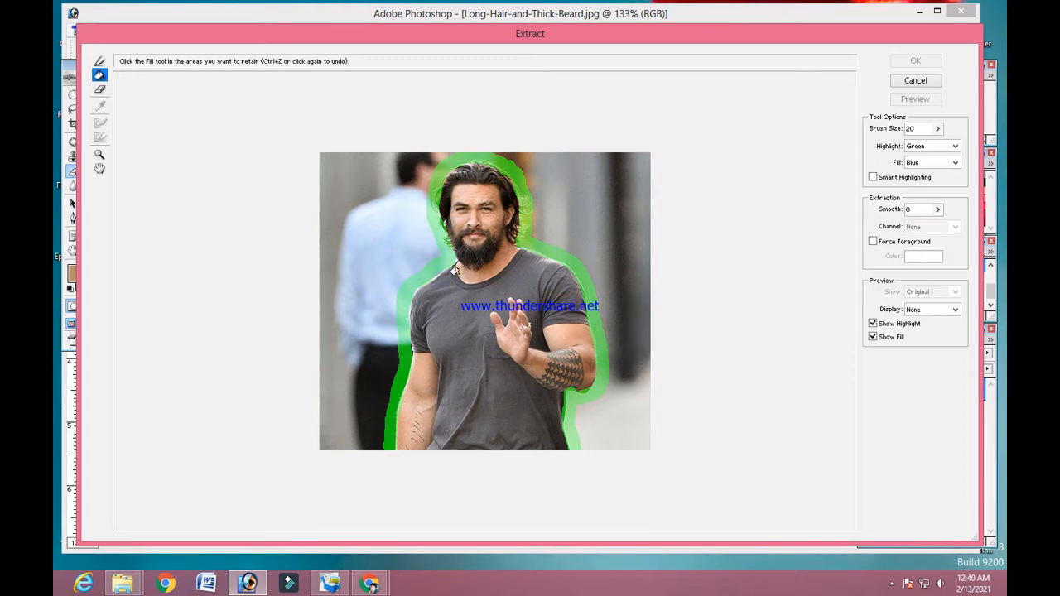
left_click(476, 253)
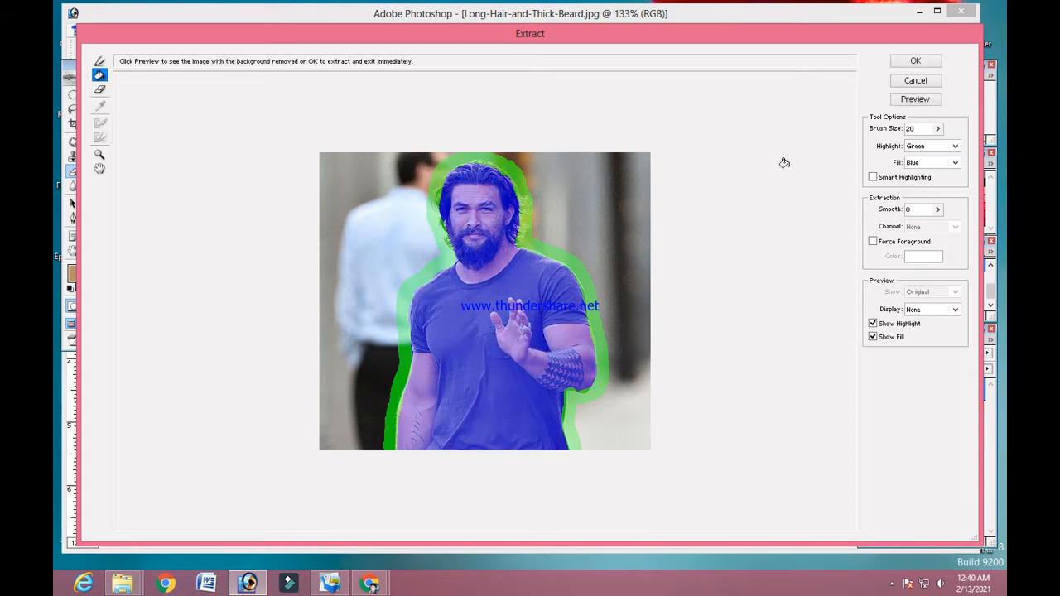
left_click(914, 62)
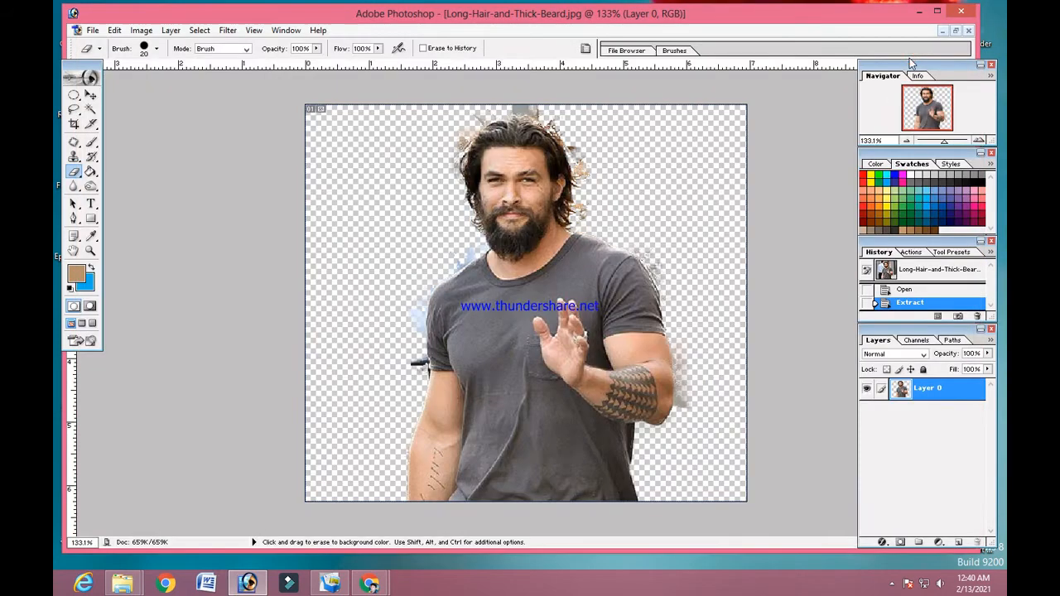
Restore the extracted photo to a floating document window and minimize Photoshop to return to New folder (6).
scroll(553, 254, "down", 2)
scroll(553, 255, "up", 1)
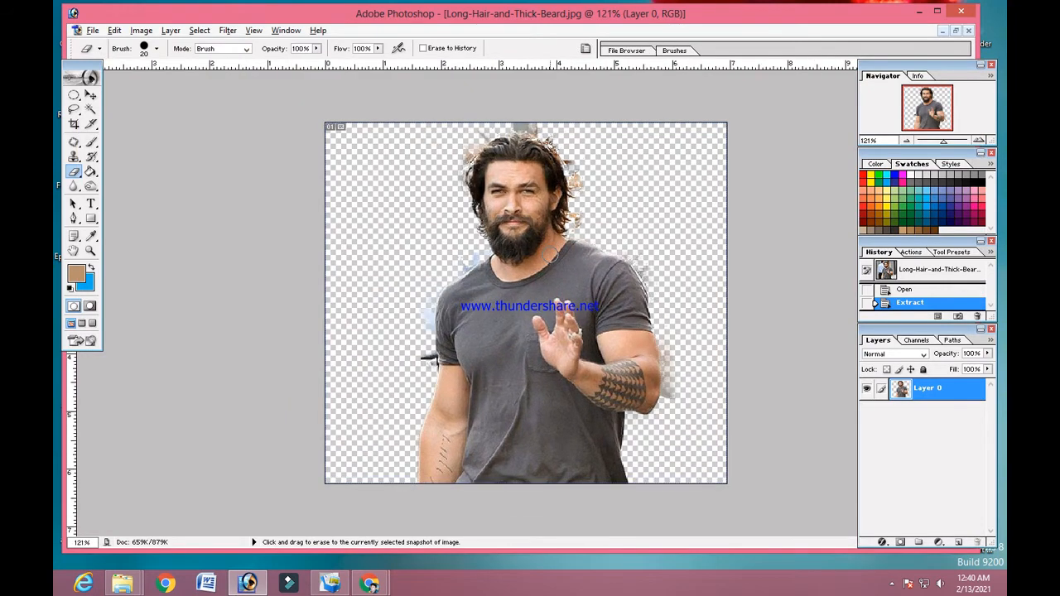
left_click(954, 30)
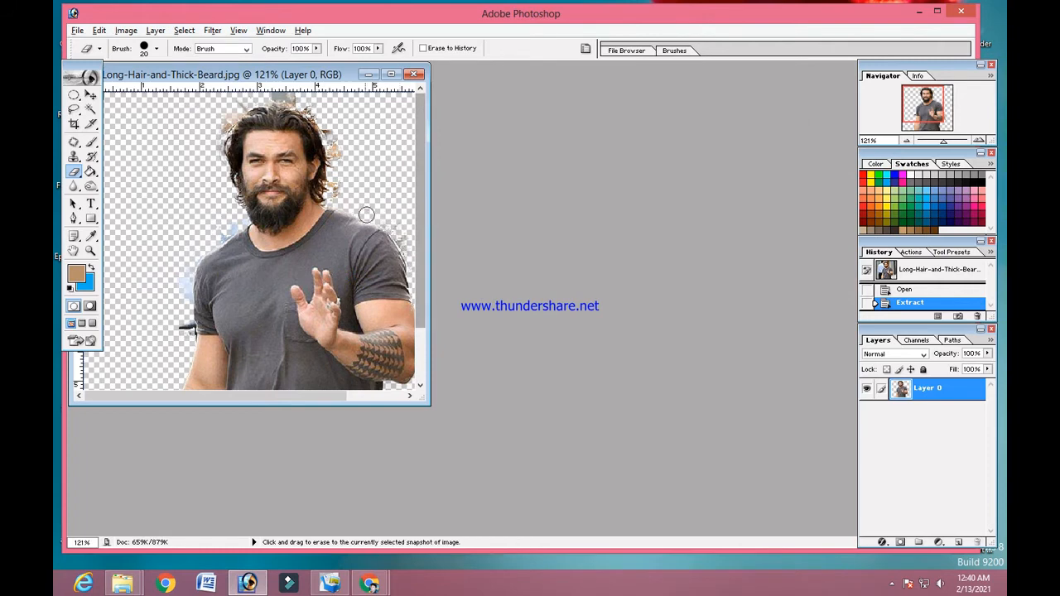
scroll(370, 242, "down", 3)
key("alt")
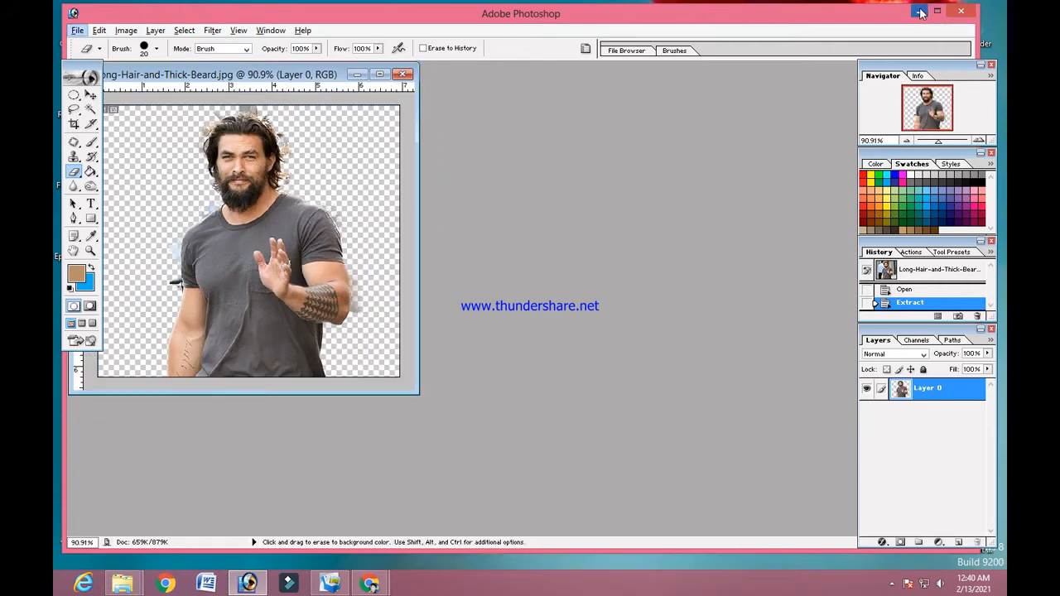
left_click(921, 11)
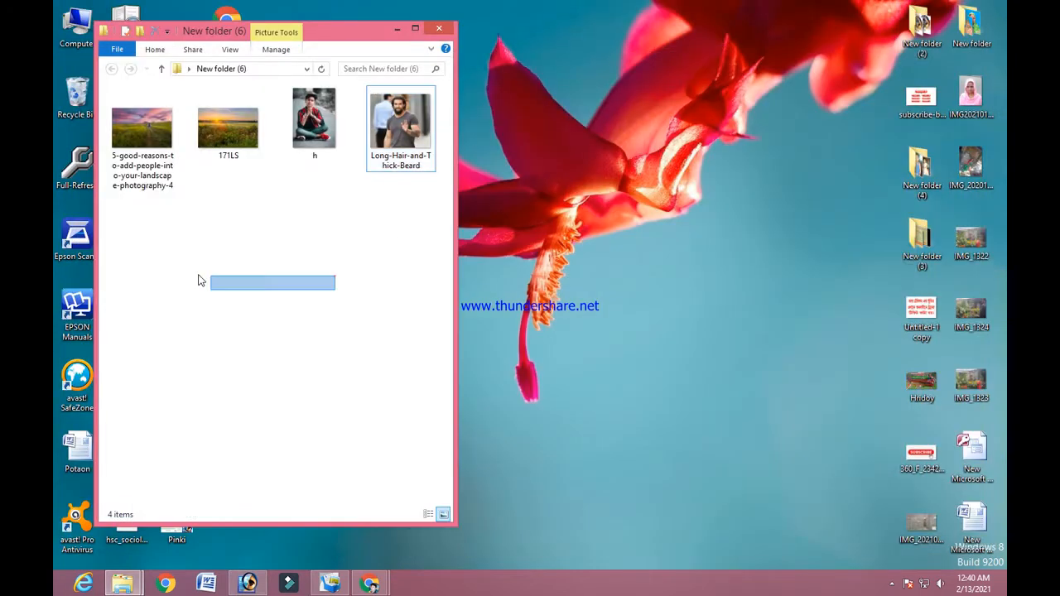
right_click(193, 225)
left_click(248, 278)
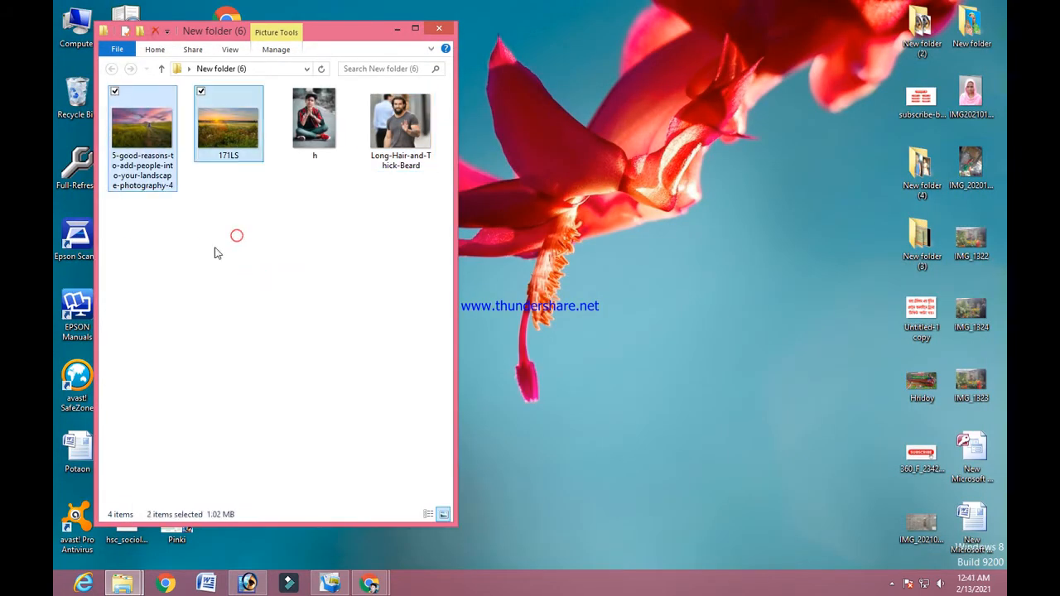
left_click_drag(229, 280, 175, 101)
left_click(239, 253)
Open the 171LS landscape from New folder (6) in Photoshop and move its window away from the extracted photo.
left_click_drag(283, 332, 390, 248)
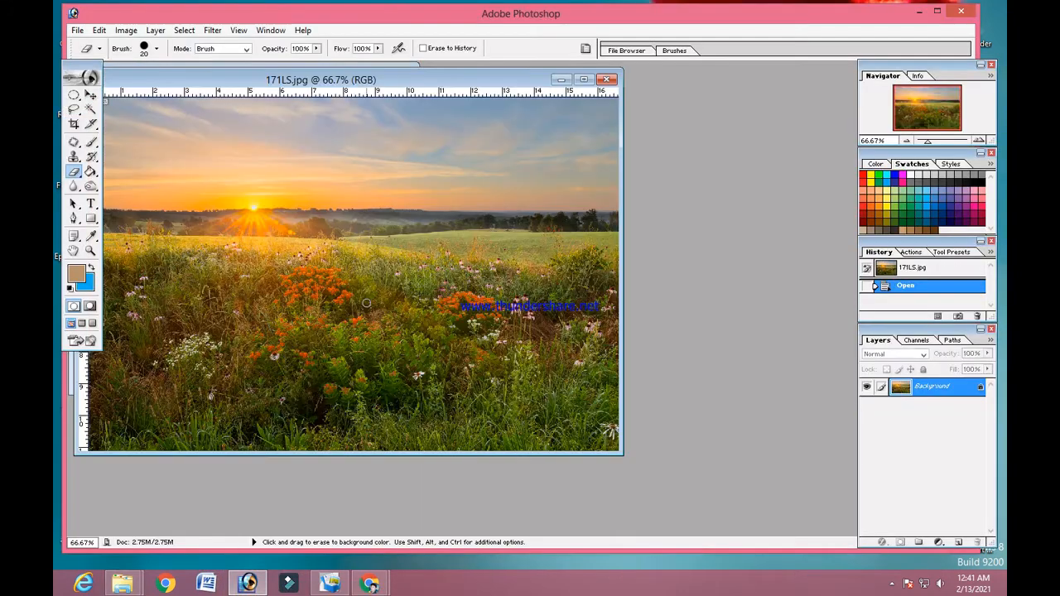
left_click_drag(358, 83, 559, 113)
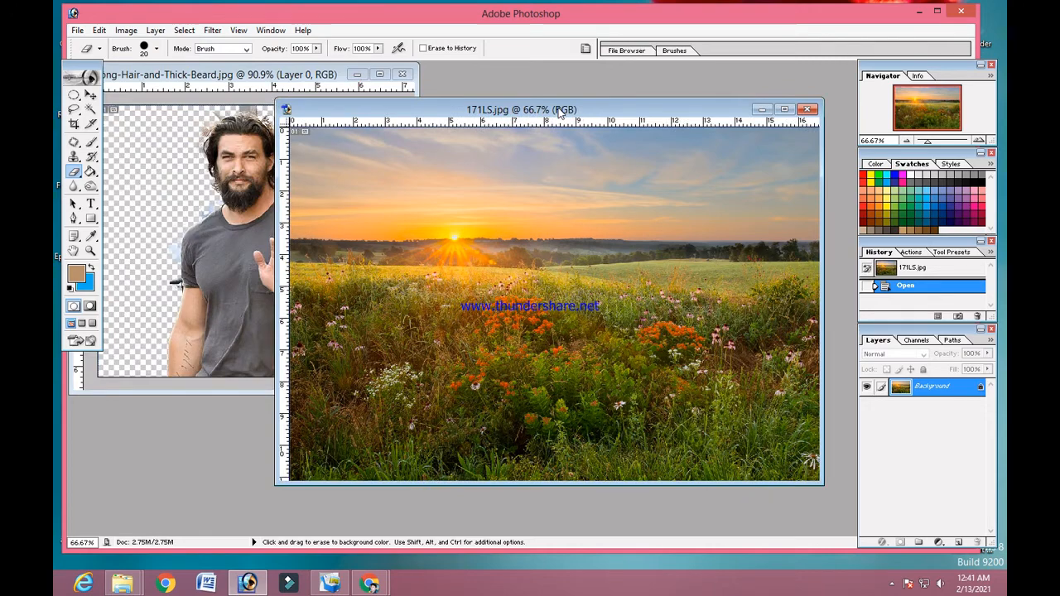
Copy the extracted man into 171LS.jpg with the Move tool, placing him left of centre at the image's lower edge.
left_click(90, 95)
left_click(252, 228)
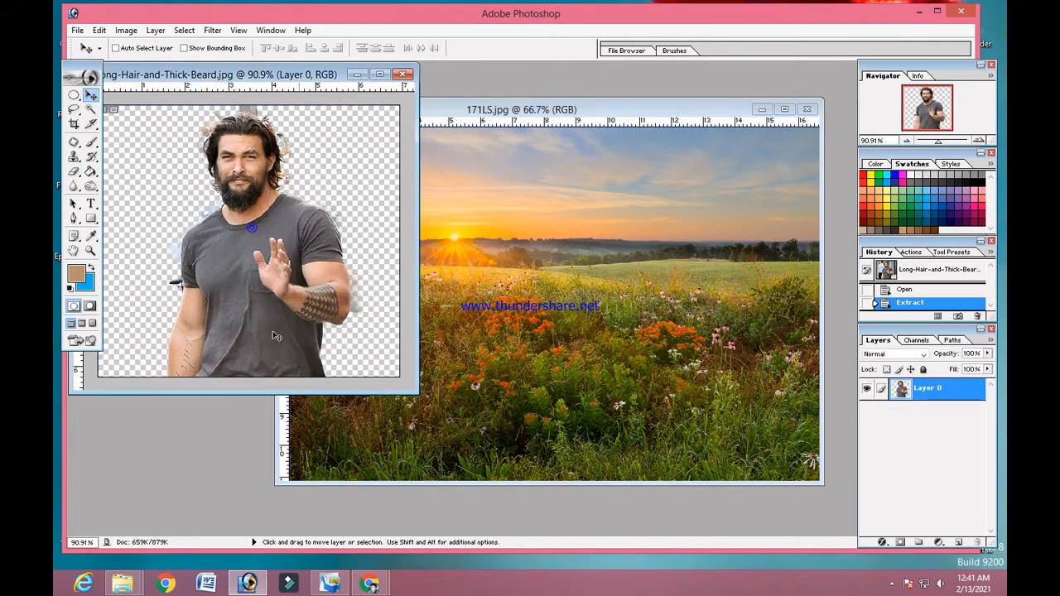
left_click(246, 262)
left_click_drag(255, 250, 459, 386)
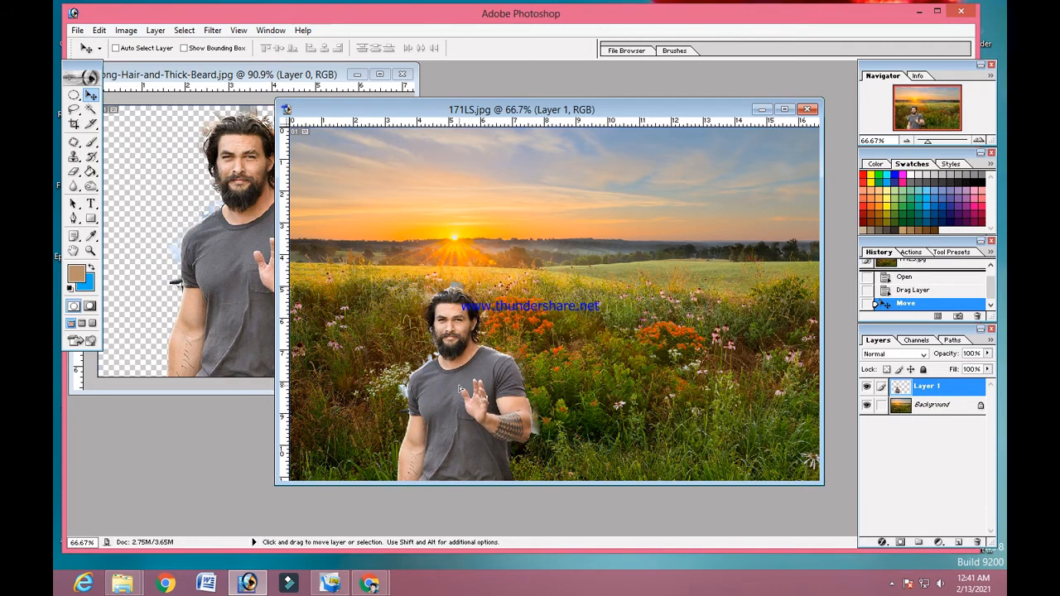
Enlarge the man with Free Transform until his head reaches the horizon, and shift him slightly left.
key("ctrl+t")
left_click_drag(542, 282, 589, 220)
key("Return")
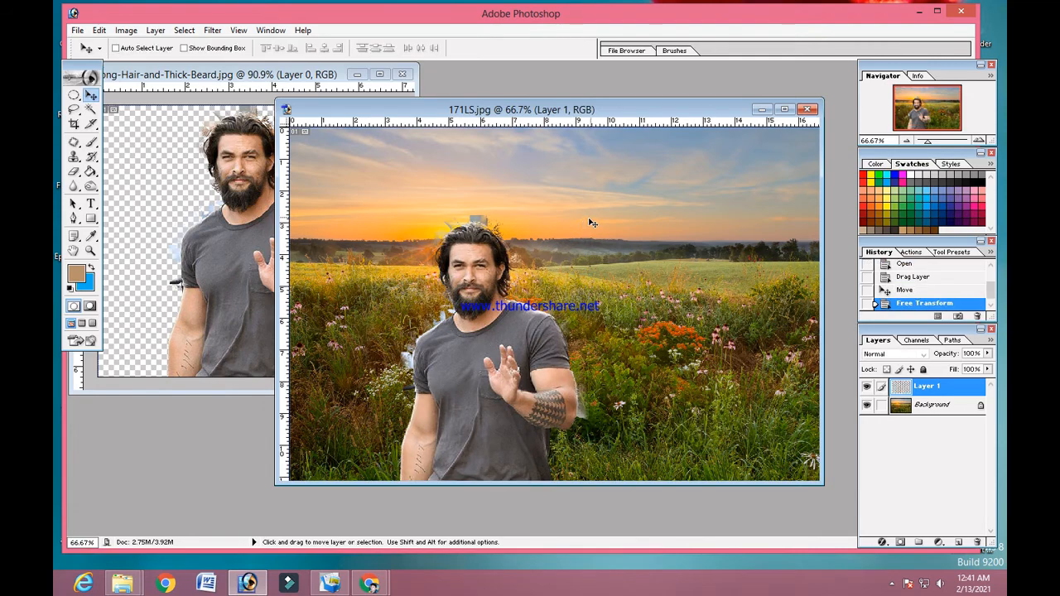
left_click_drag(499, 363, 491, 363)
Maximize the 171LS.jpg window and erase the background remnants around the man's head with the Eraser at brush sizes 20 and 30.
scroll(418, 240, "up", 4)
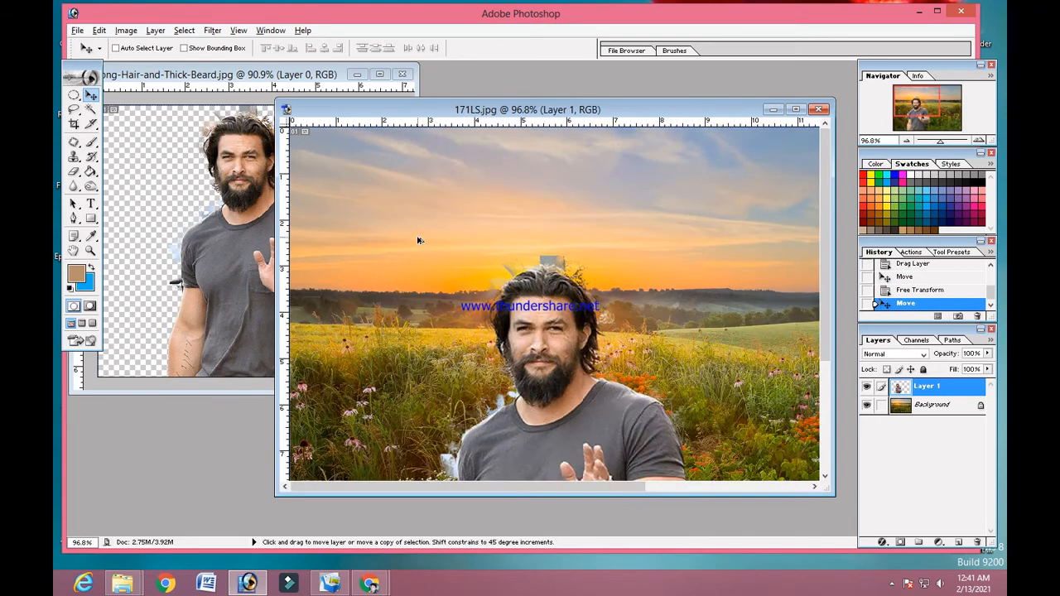
left_click(795, 110)
scroll(338, 239, "down", 2)
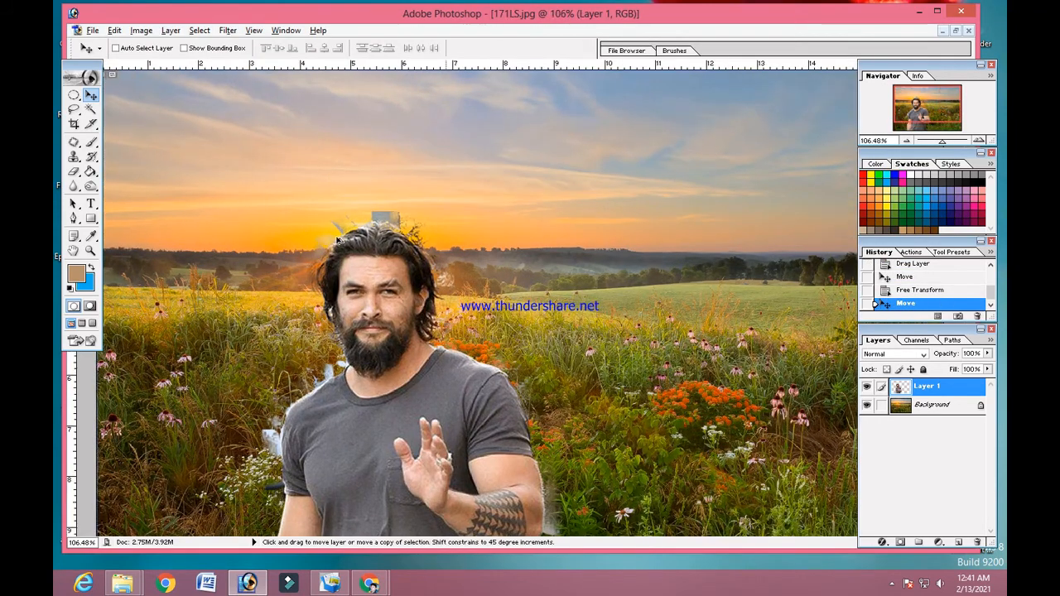
scroll(331, 207, "down", 3)
scroll(331, 206, "up", 6)
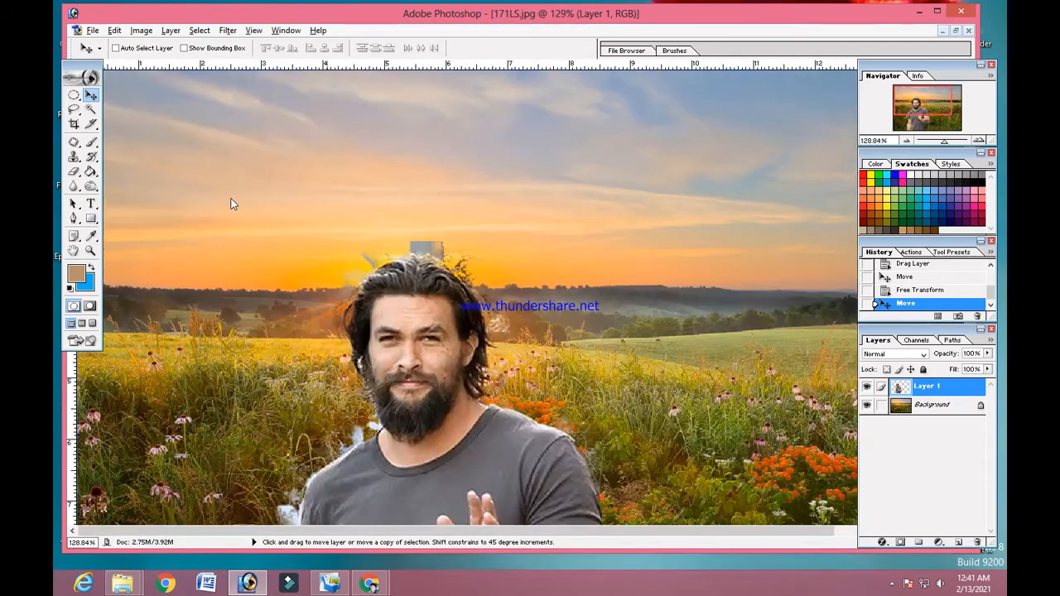
left_click(74, 171)
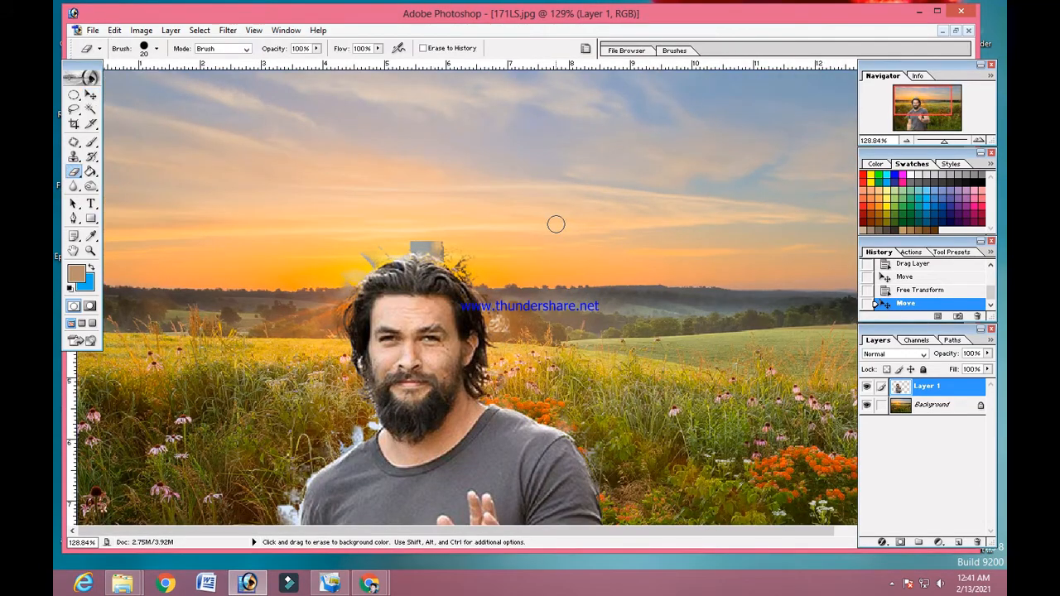
mouse_move(432, 231)
left_mouse_down()
mouse_move(403, 237)
mouse_move(426, 229)
mouse_move(495, 273)
mouse_move(497, 321)
mouse_move(520, 362)
left_mouse_up()
key("bracketright")
mouse_move(392, 236)
left_mouse_down()
mouse_move(337, 277)
mouse_move(319, 363)
left_mouse_up()
Erase the leftover fringe beside the grey shirt sleeve and along the tattooed forearm with the Eraser at brush size 40.
scroll(320, 363, "down", 5)
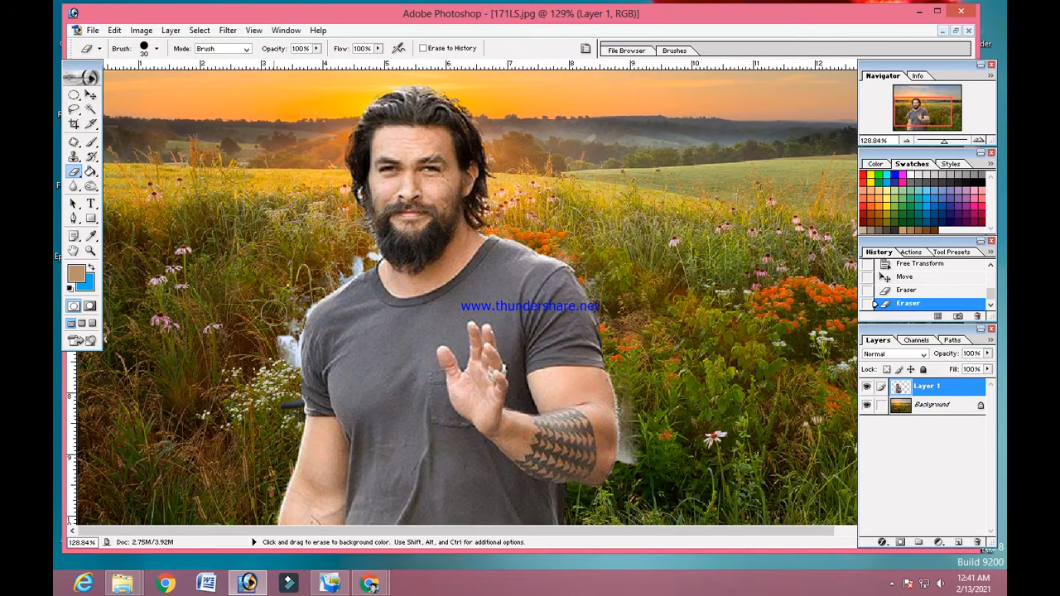
key("bracketright")
mouse_move(276, 311)
left_mouse_down()
mouse_move(285, 286)
mouse_move(280, 354)
mouse_move(290, 382)
left_mouse_up()
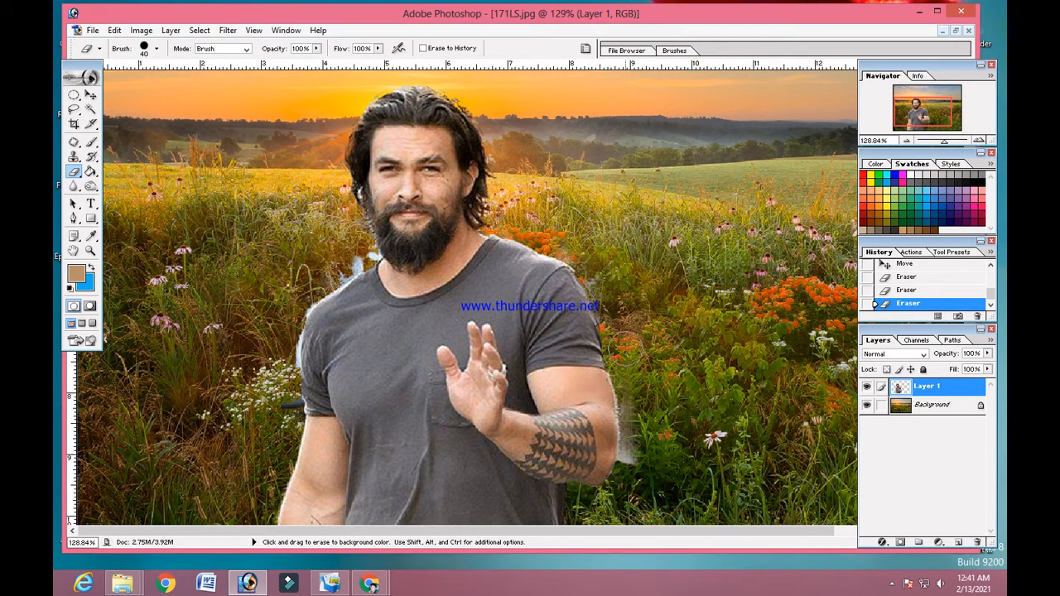
mouse_move(637, 380)
left_mouse_down()
mouse_move(639, 470)
mouse_move(633, 395)
mouse_move(634, 457)
left_mouse_up()
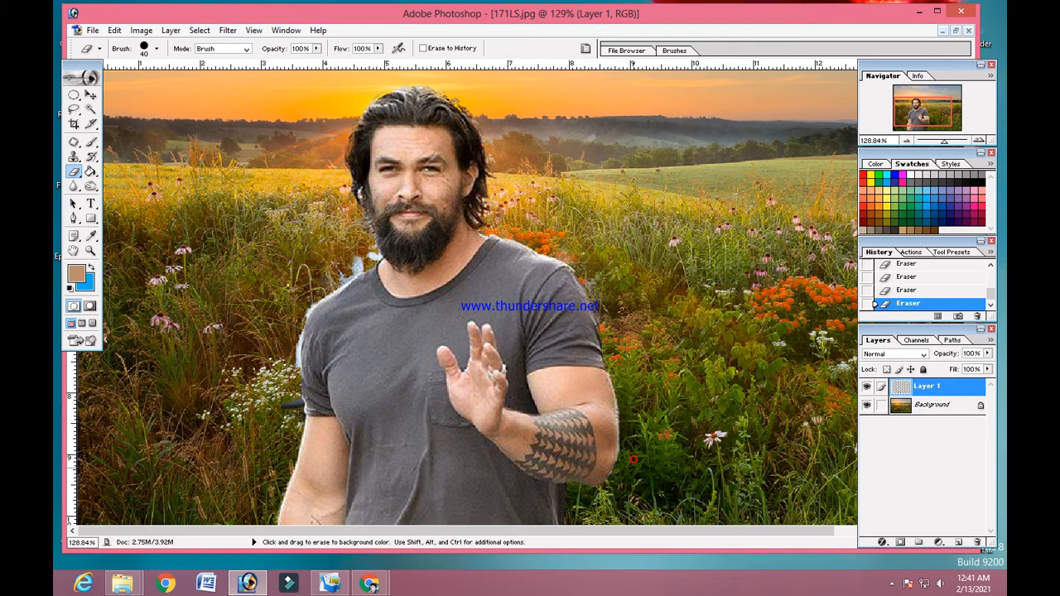
Save the composite in New folder (6) as the JPEG copy 171LS copy.jpg with Maximum quality 11 and Baseline ("Standard") format.
scroll(634, 458, "down", 4)
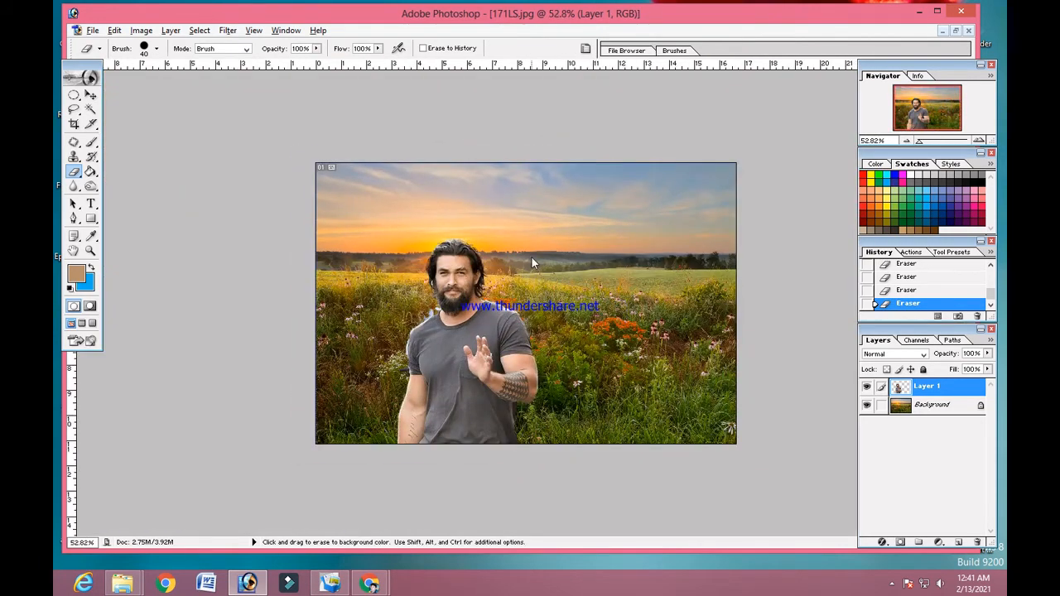
scroll(428, 250, "up", 1)
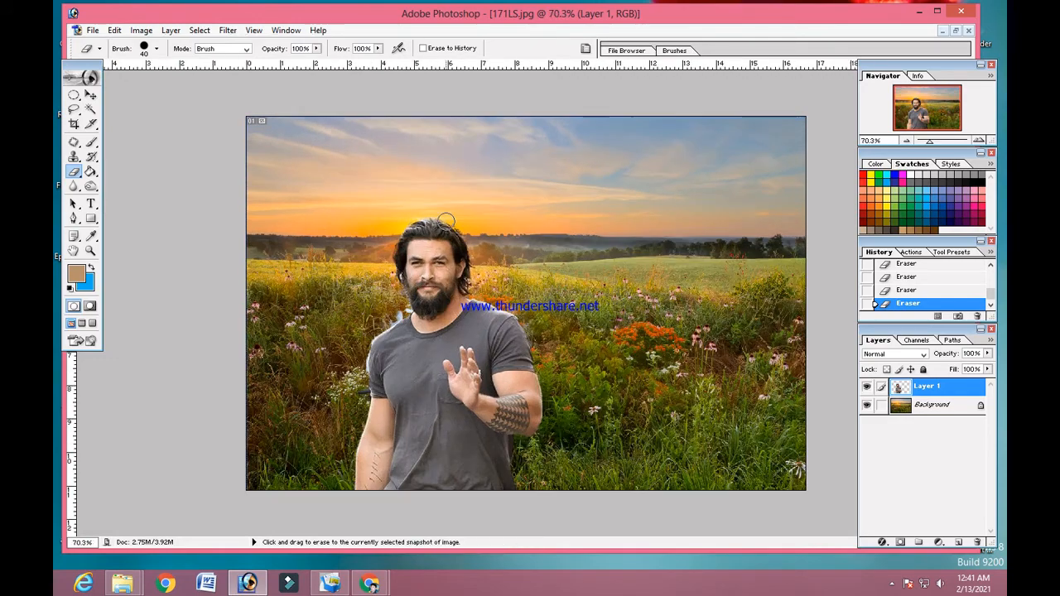
scroll(444, 221, "up", 2)
scroll(445, 221, "down", 2)
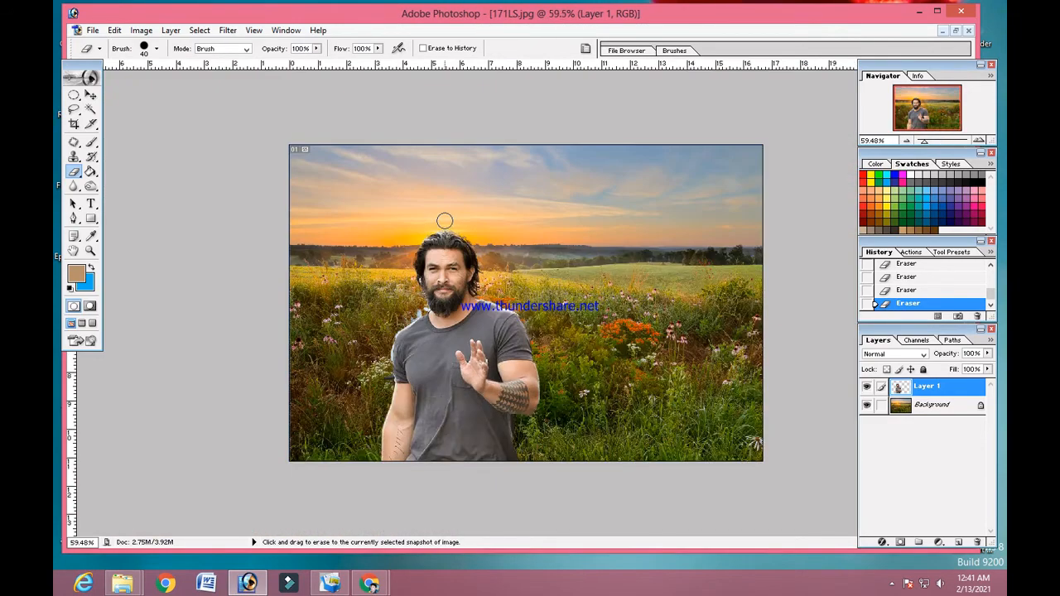
left_click(92, 30)
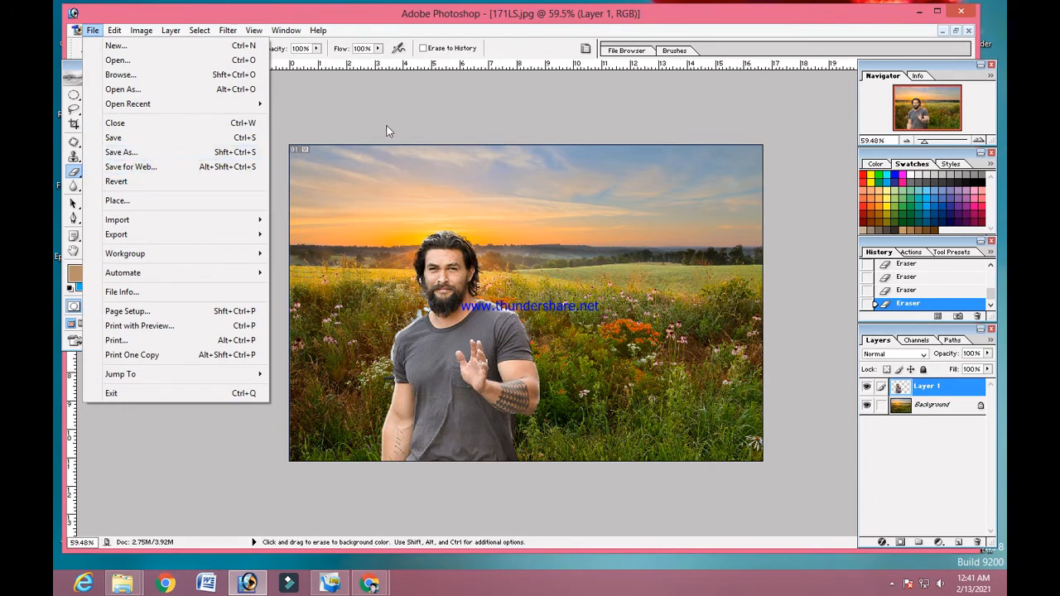
left_click(356, 90)
left_click(93, 31)
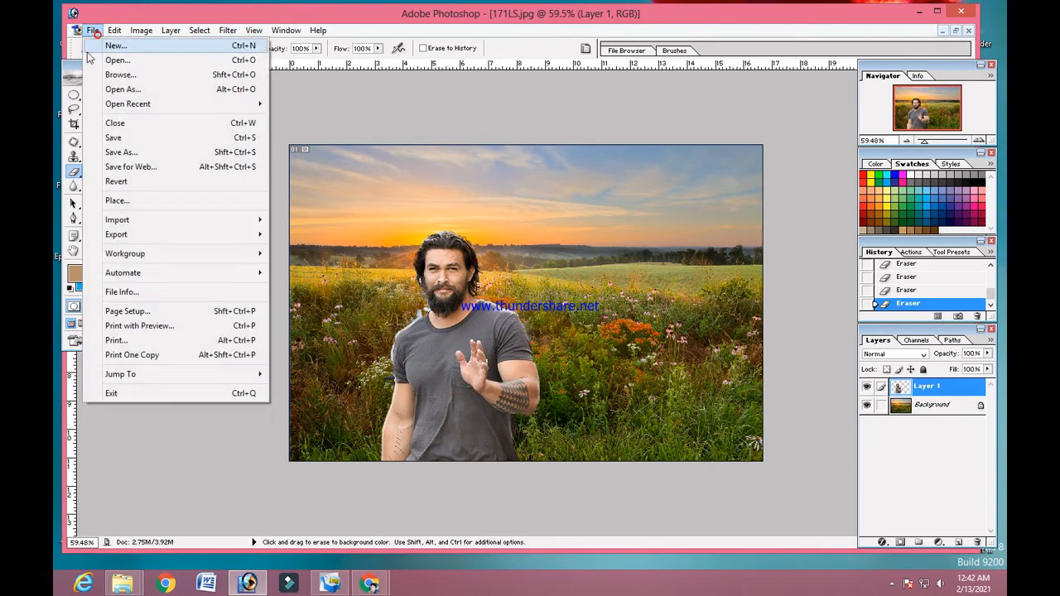
left_click(141, 157)
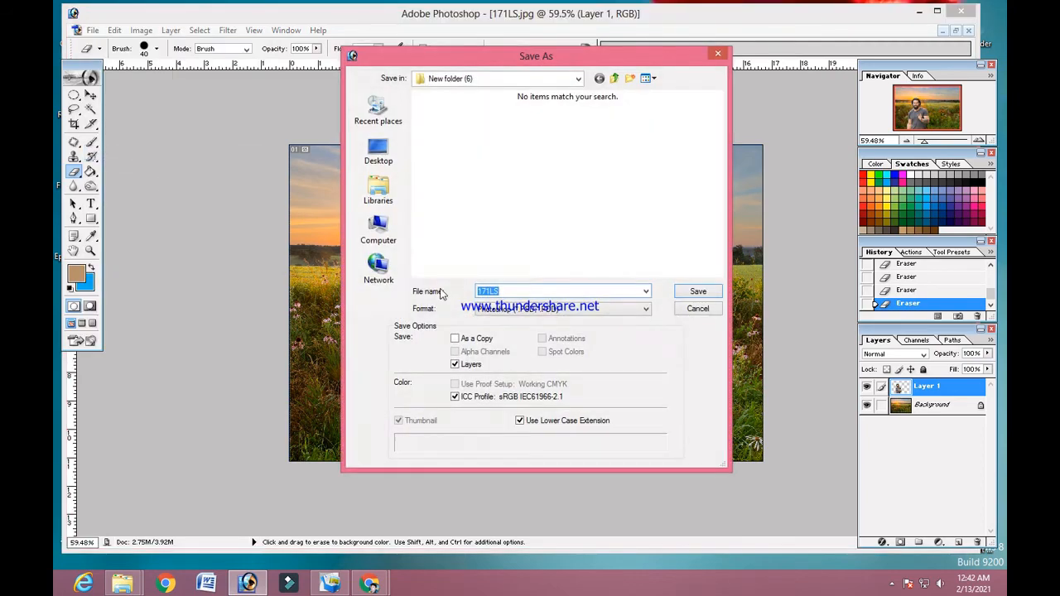
left_click(501, 310)
left_click(544, 377)
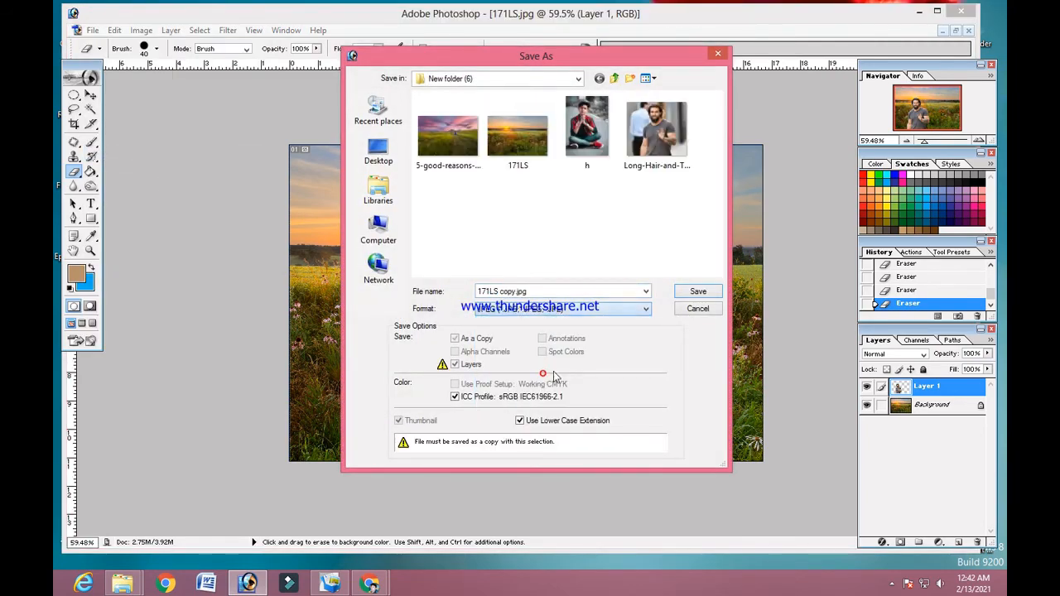
left_click(698, 292)
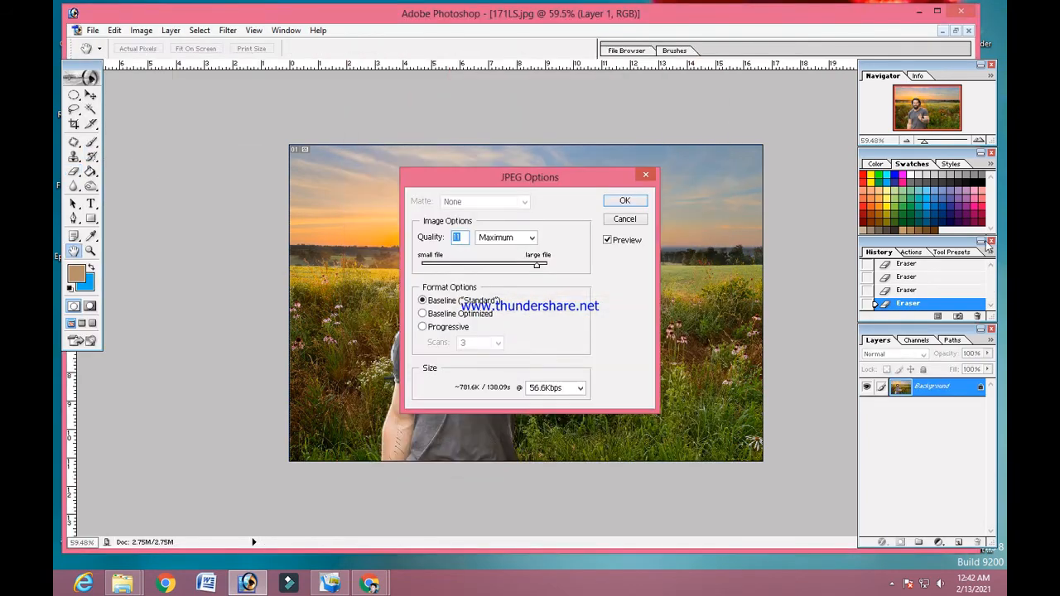
left_click(626, 201)
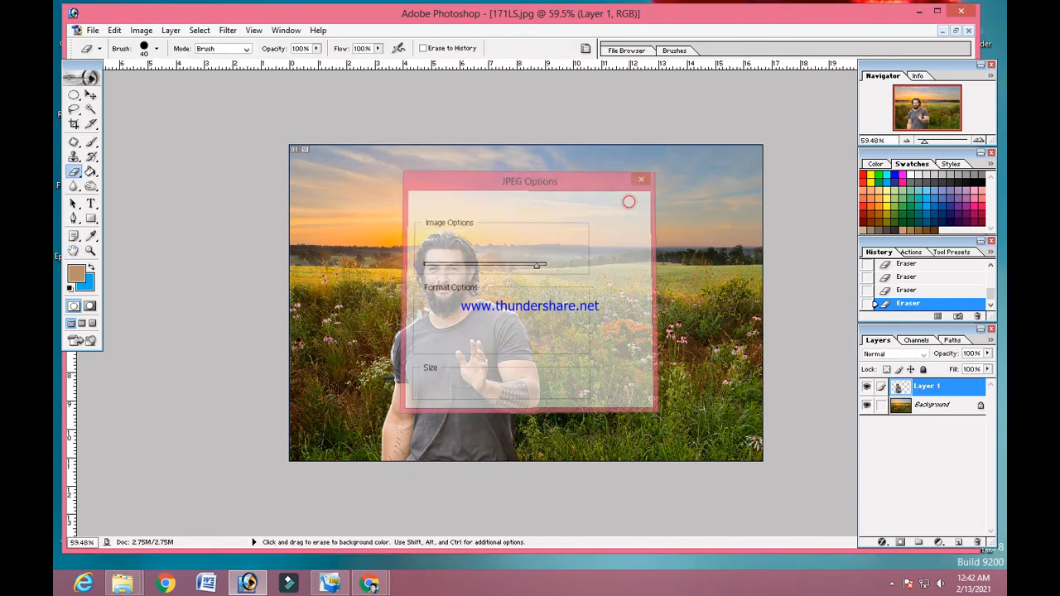
Minimize Photoshop to return to New folder (6) and select the saved 171LS copy image.
left_click(918, 12)
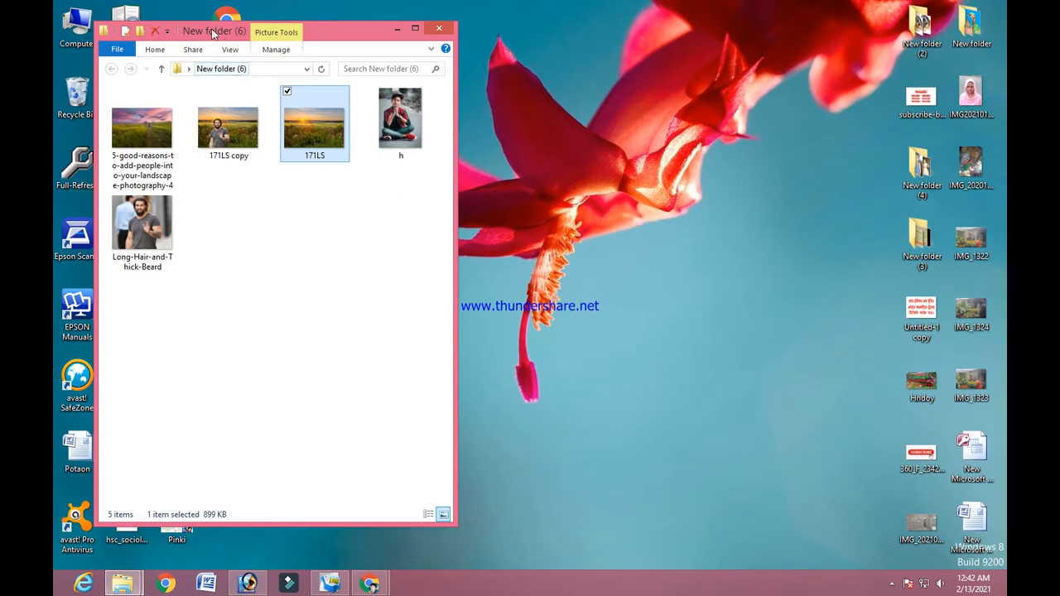
left_click_drag(213, 32, 384, 31)
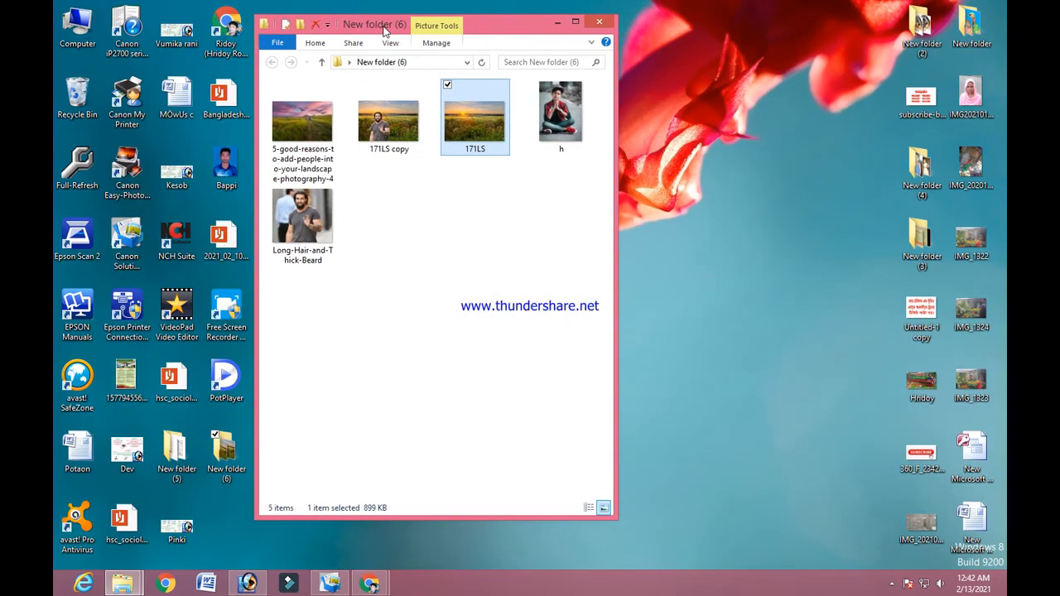
key("Left")
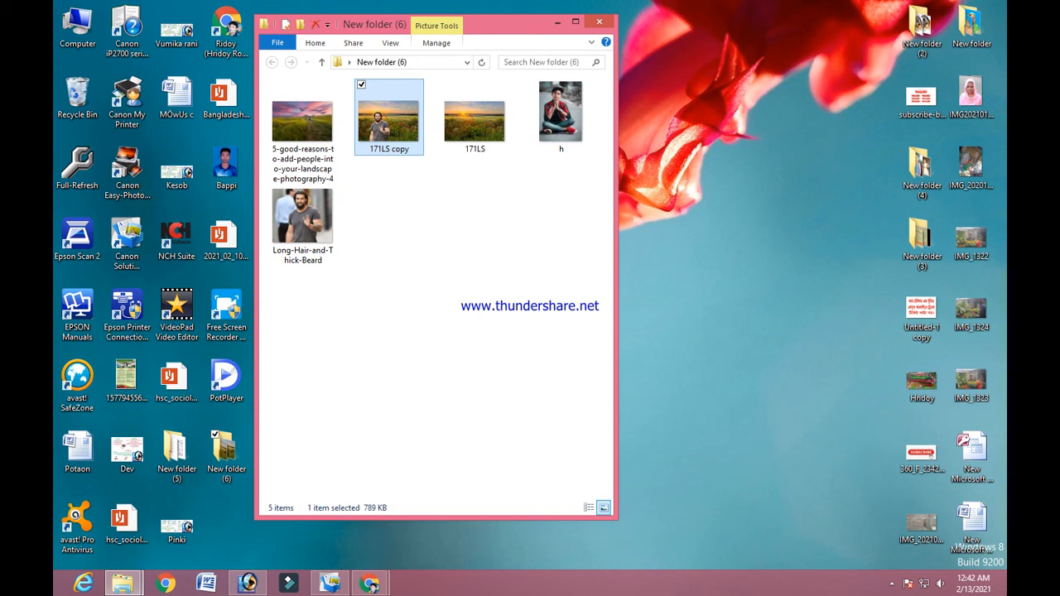
left_click(892, 583)
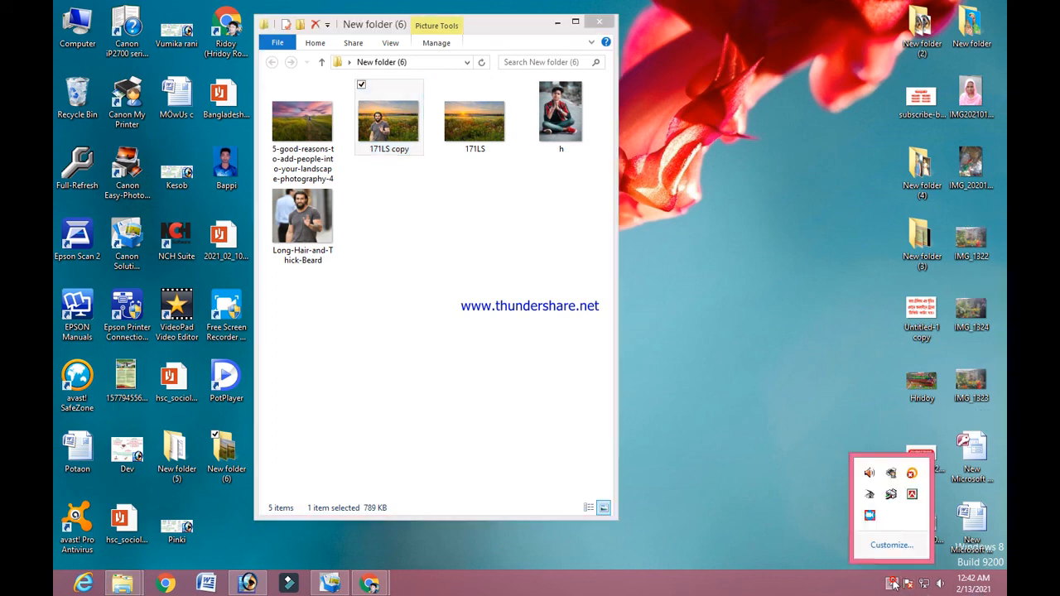